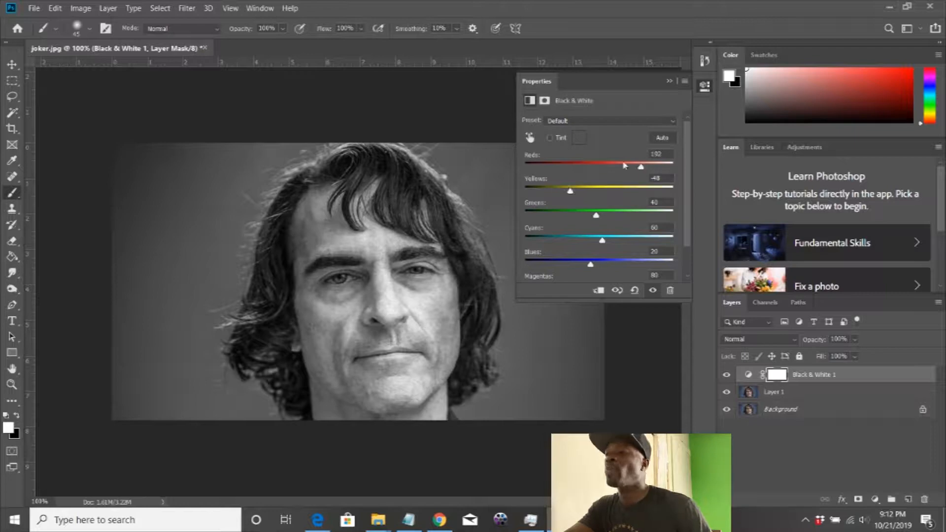
Step: Set the Reds value of the Black & White adjustment to 210
drag(639, 169, 644, 167)
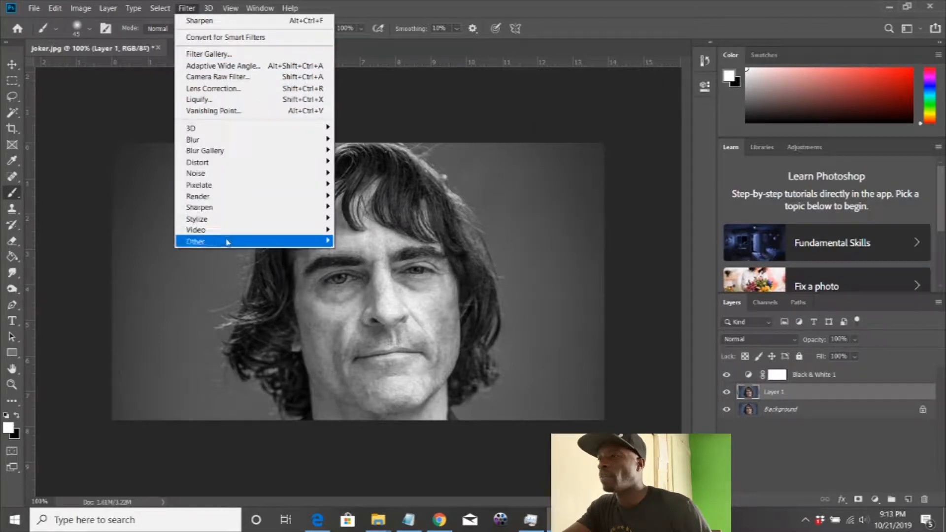
Step: Apply a High Pass filter to Layer 1, raising the radius above the preset 11.1 pixels
mouse_move(252, 241)
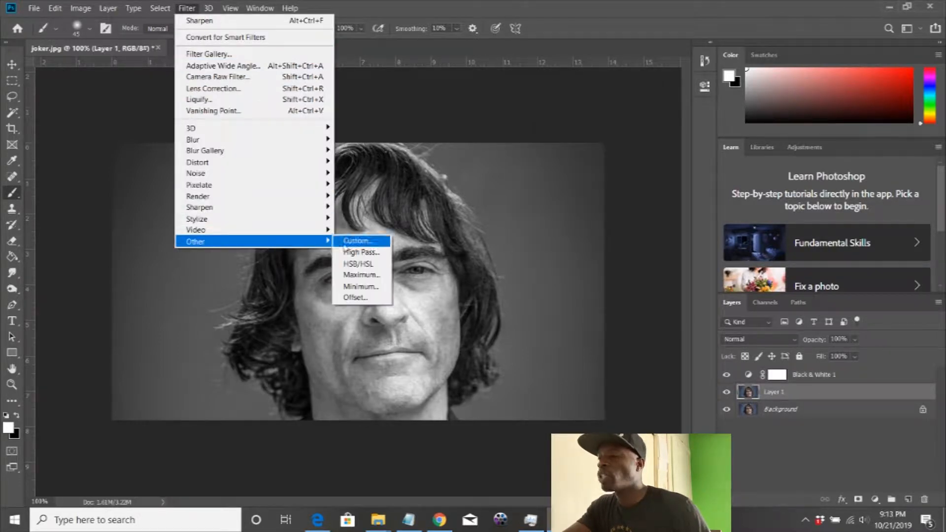
click(361, 252)
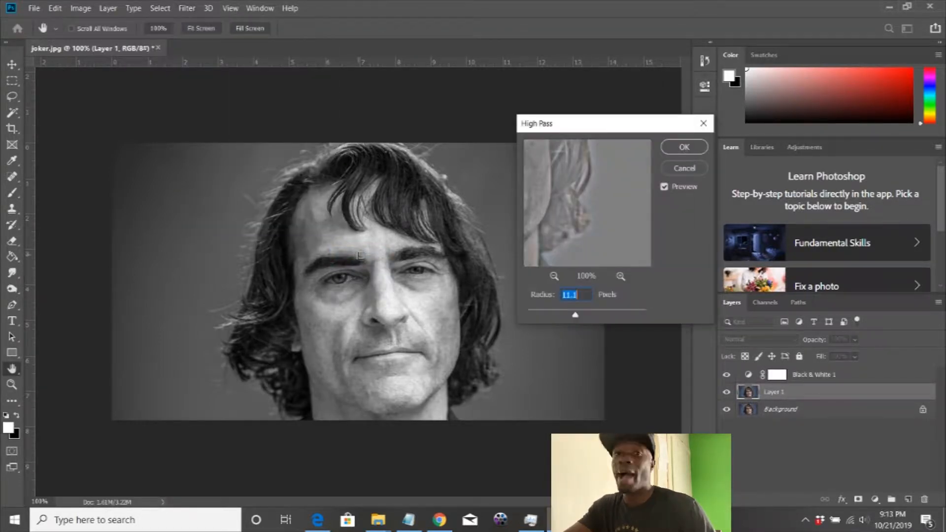
drag(574, 315, 595, 318)
click(672, 154)
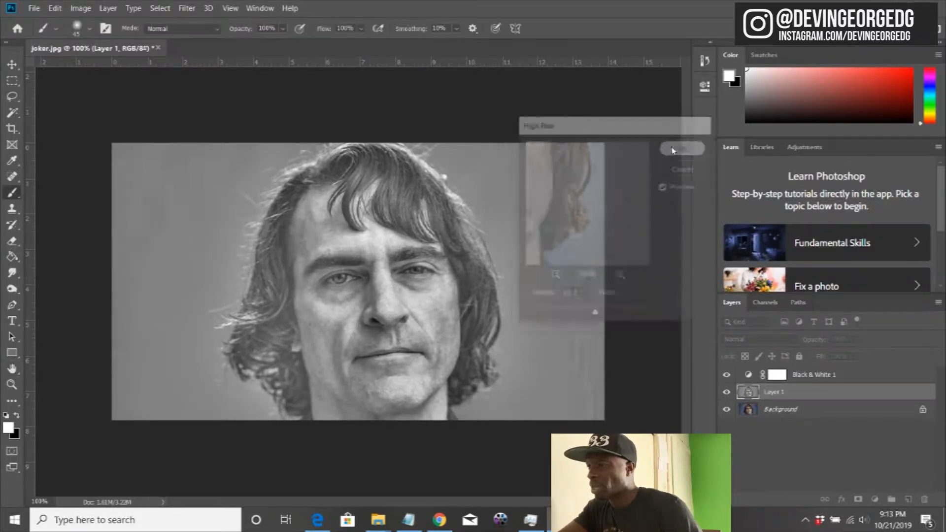
Step: Set the blend mode of Layer 1 to Soft Light
click(875, 499)
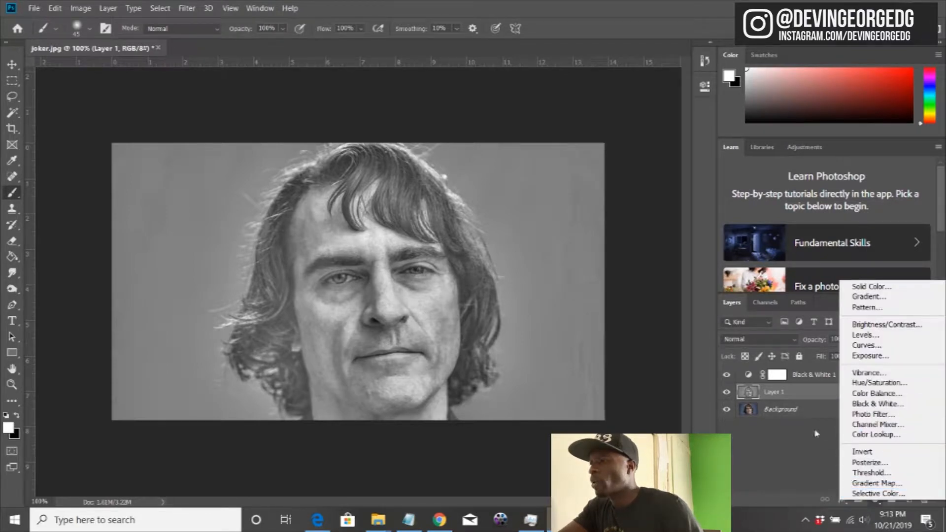
click(775, 395)
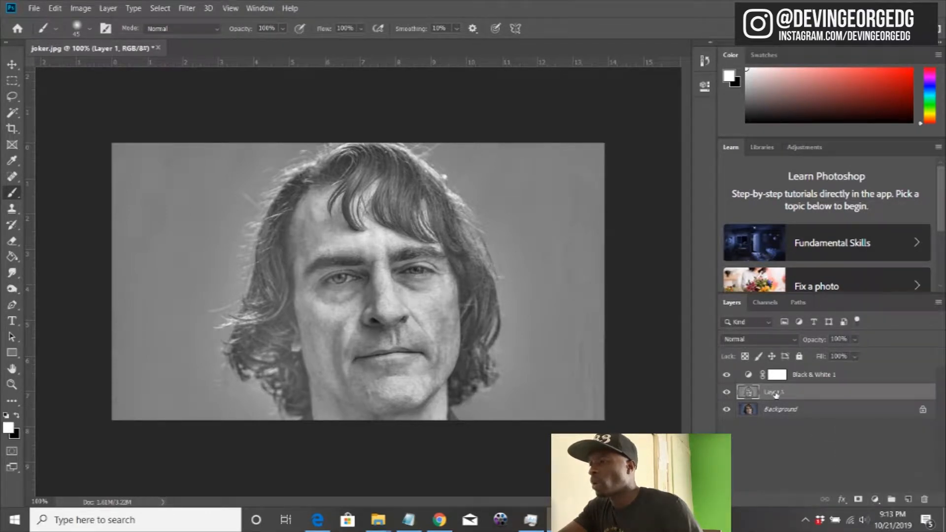
click(753, 339)
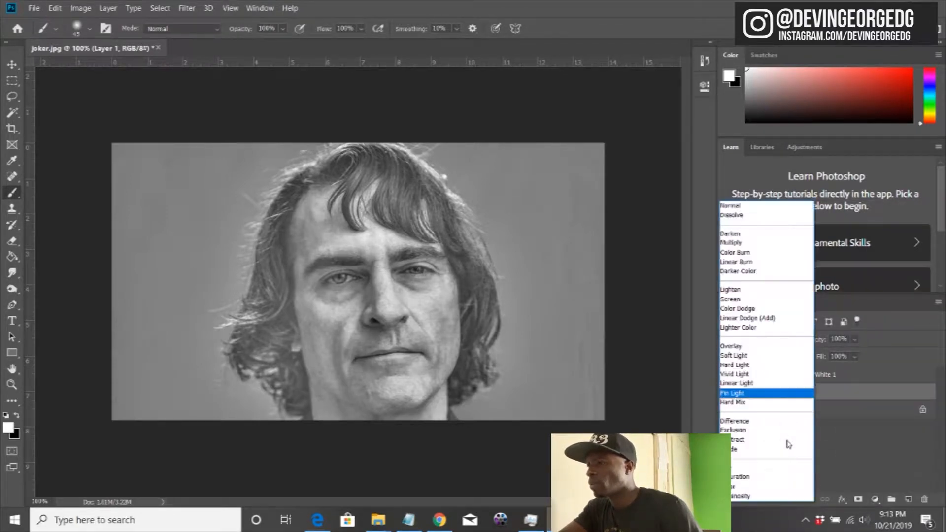
click(741, 356)
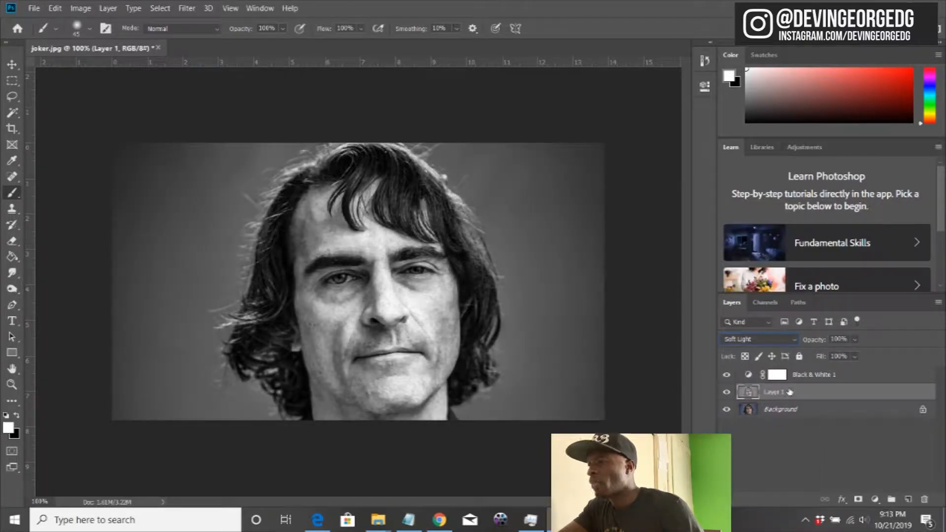
Step: Apply the Sharpen filter to Layer 1
click(187, 8)
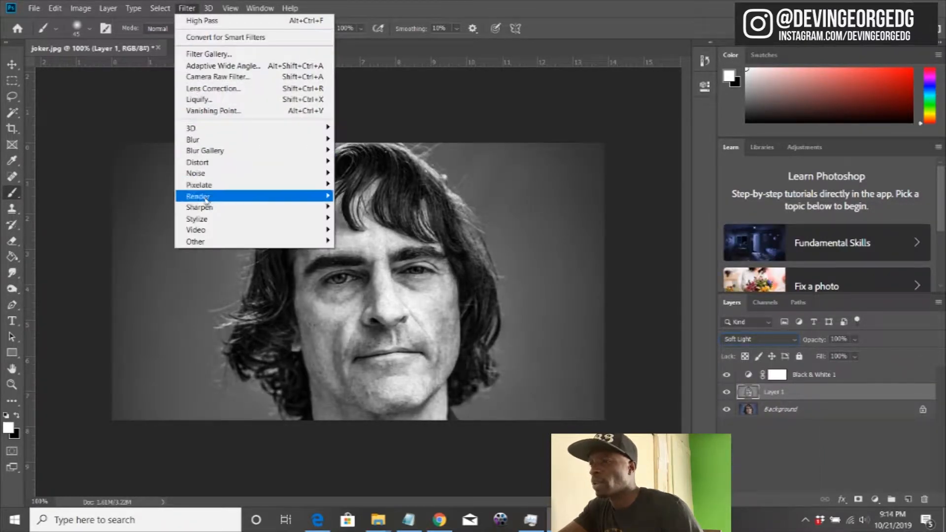
mouse_move(290, 213)
click(363, 218)
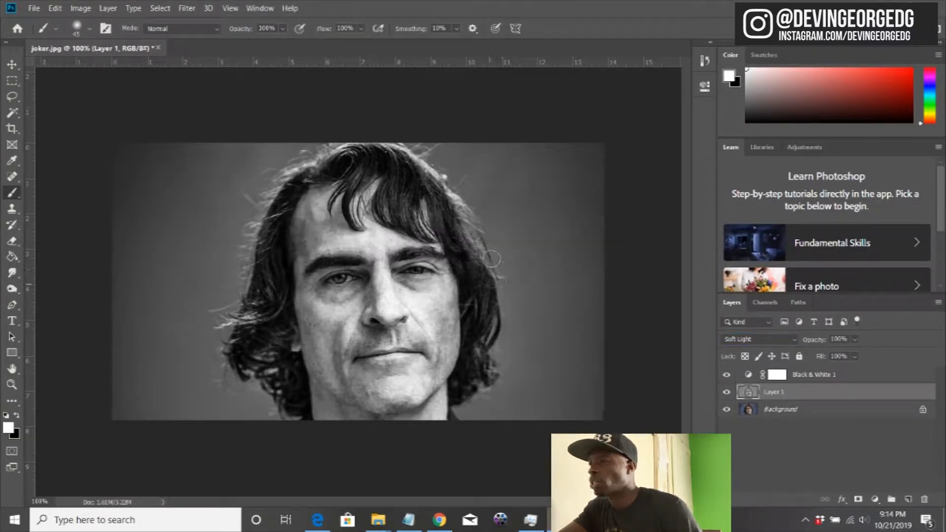
Step: Erase the Black & White 1 layer mask over the whole background and the neck to bring back their original colour
click(777, 375)
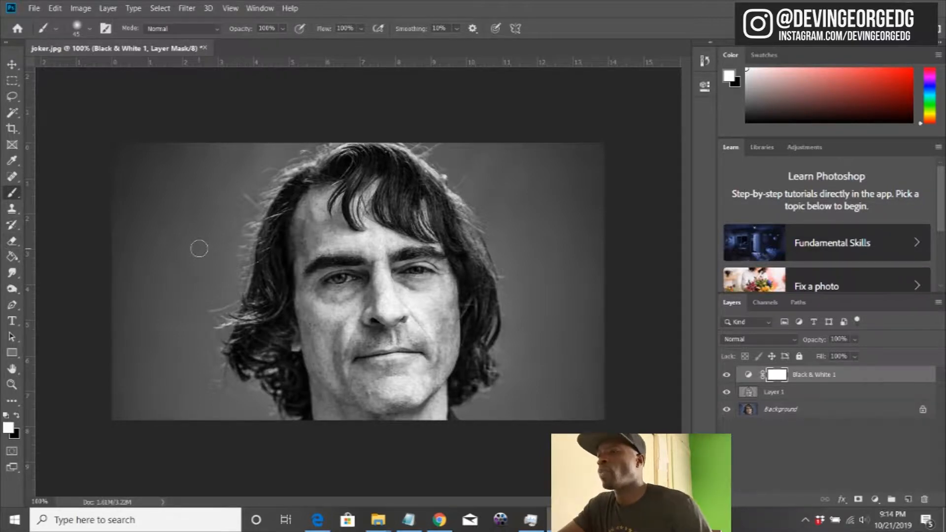
key(e)
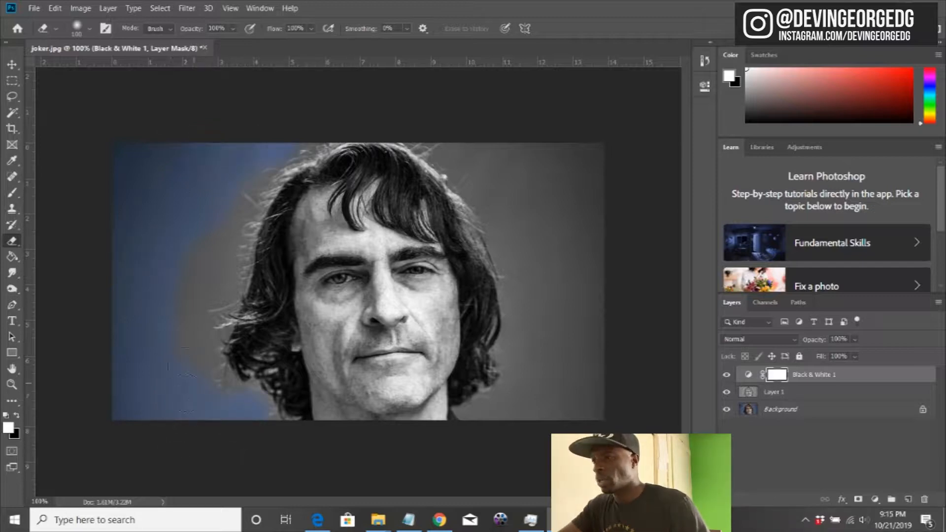
mouse_move(155, 204)
mouse_down()
mouse_move(220, 273)
mouse_move(173, 198)
mouse_move(107, 291)
mouse_move(175, 401)
mouse_move(202, 375)
mouse_move(238, 218)
mouse_move(592, 358)
mouse_move(593, 162)
mouse_move(483, 418)
mouse_move(557, 271)
mouse_move(524, 308)
mouse_move(477, 137)
mouse_move(424, 133)
mouse_move(471, 168)
mouse_move(489, 204)
mouse_up()
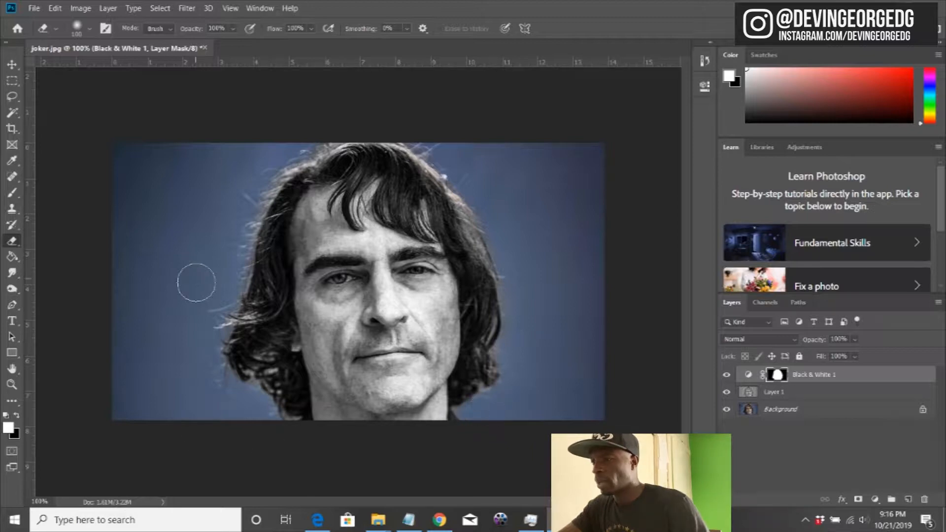
mouse_move(321, 429)
mouse_down()
mouse_move(290, 412)
mouse_move(296, 404)
mouse_move(323, 433)
mouse_up()
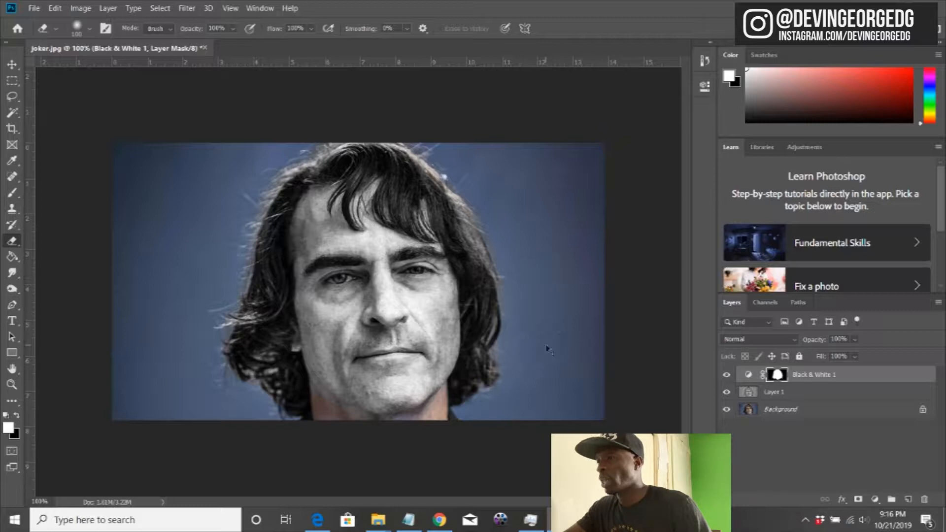
Step: Refine the Black & White 1 mask with a smaller eraser, removing leftover grey from the background along the hair edges
key(ctrl+plus)
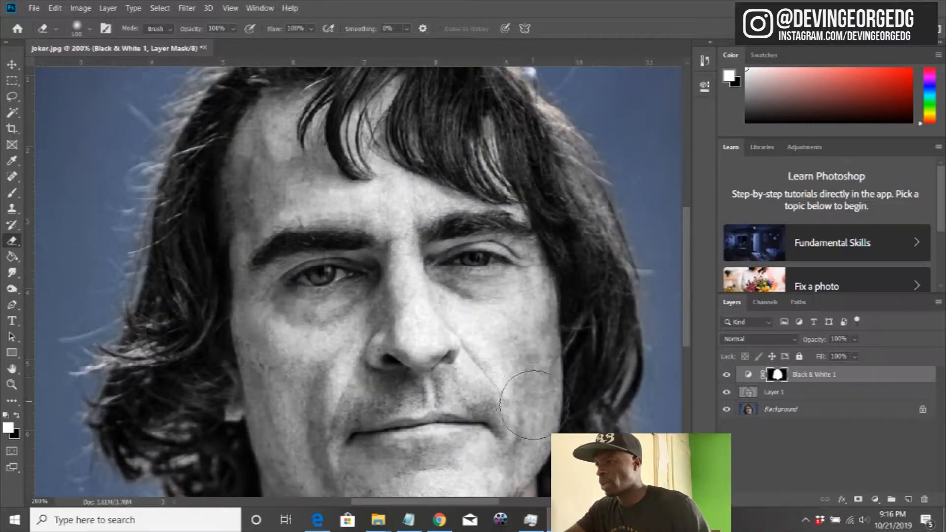
key(bracketleft)
key(bracketleft)
key(bracketleft)
key(bracketleft)
key(bracketleft)
key(bracketleft)
key(bracketleft)
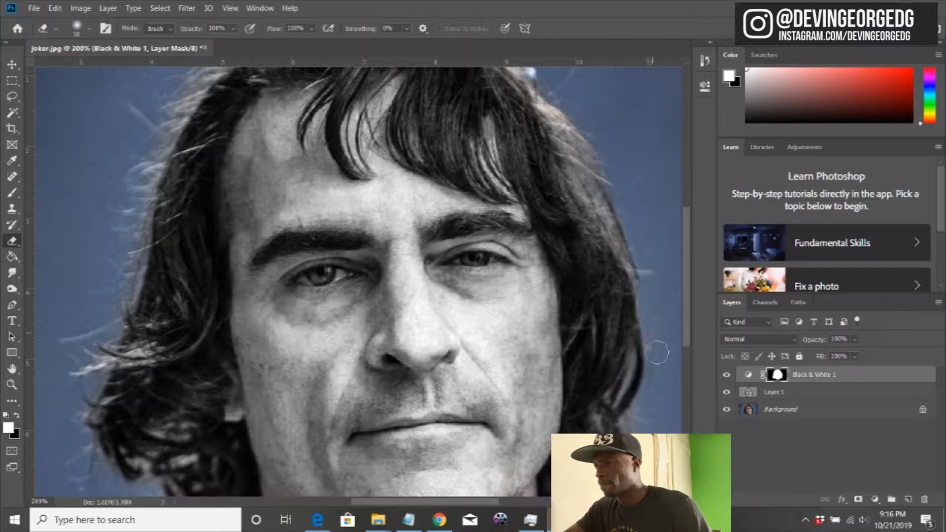
scroll(526, 411, down, 5)
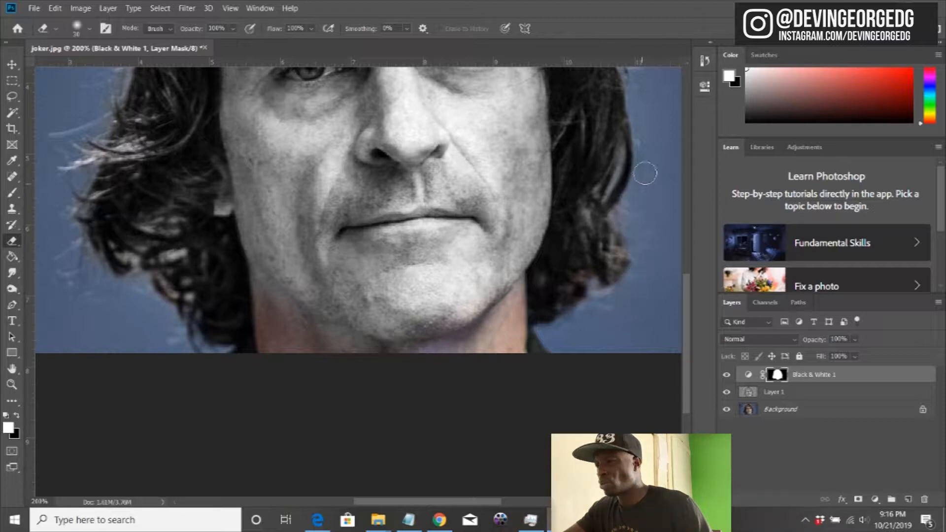
drag(89, 307, 302, 328)
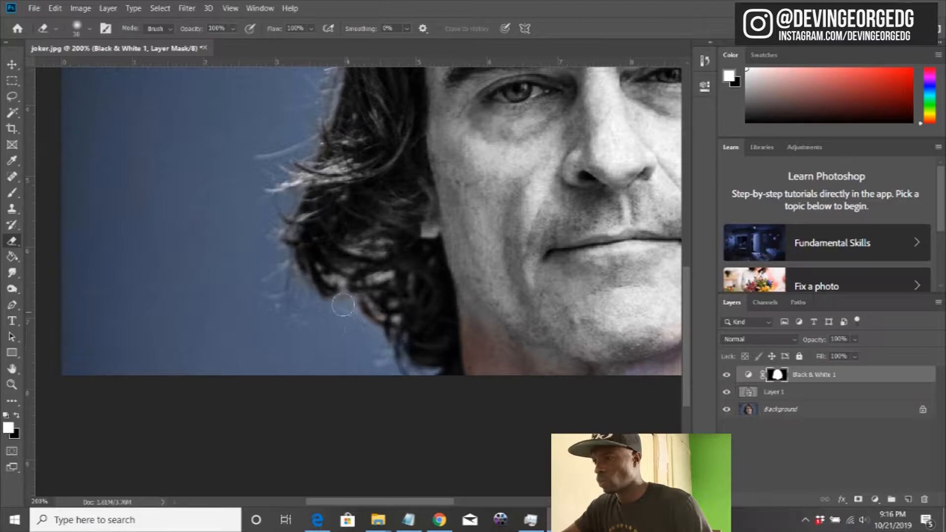
drag(247, 242, 295, 389)
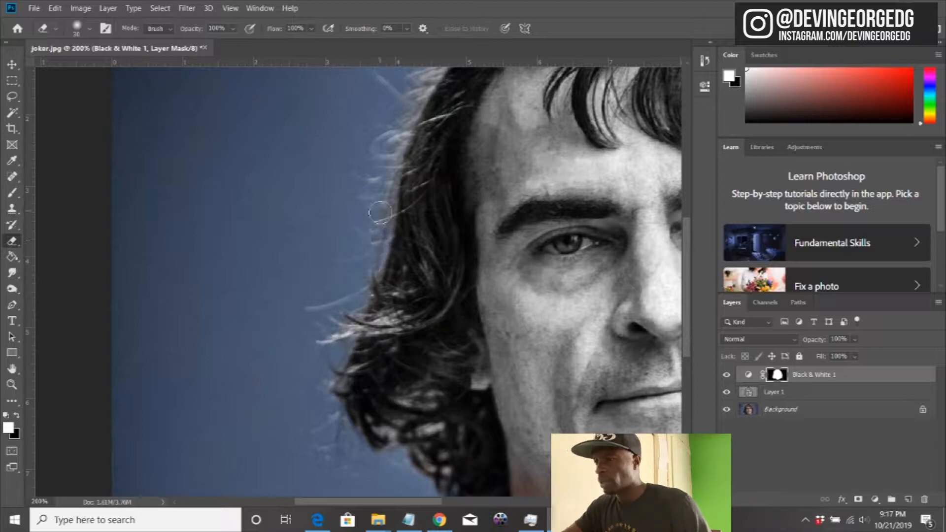
drag(380, 177, 254, 422)
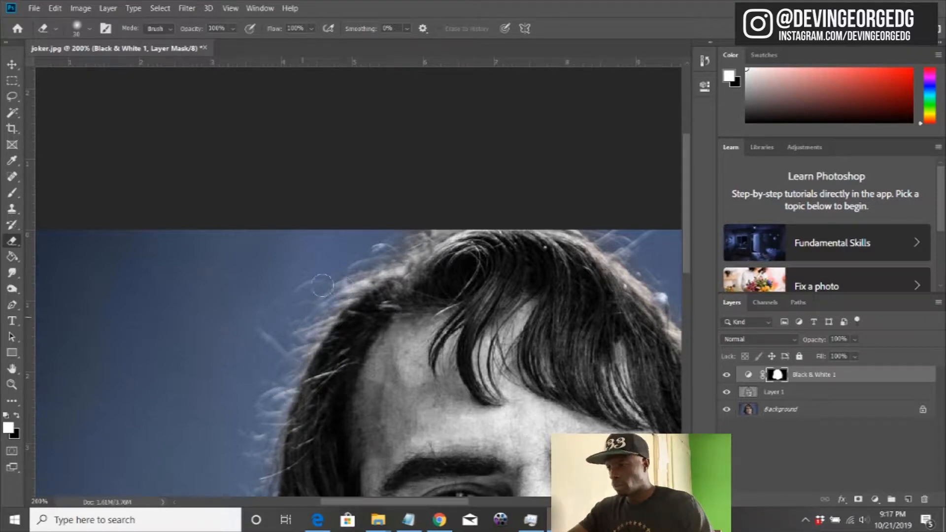
scroll(394, 256, right, 5)
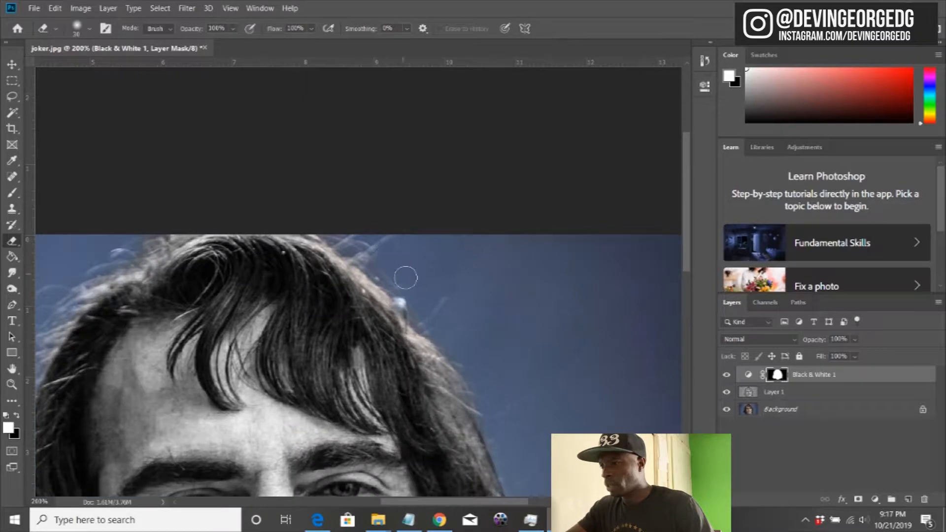
scroll(478, 329, down, 3)
scroll(395, 347, right, 2)
scroll(411, 327, down, 4)
scroll(423, 320, up, 1)
scroll(431, 325, right, 1)
key(ctrl+minus)
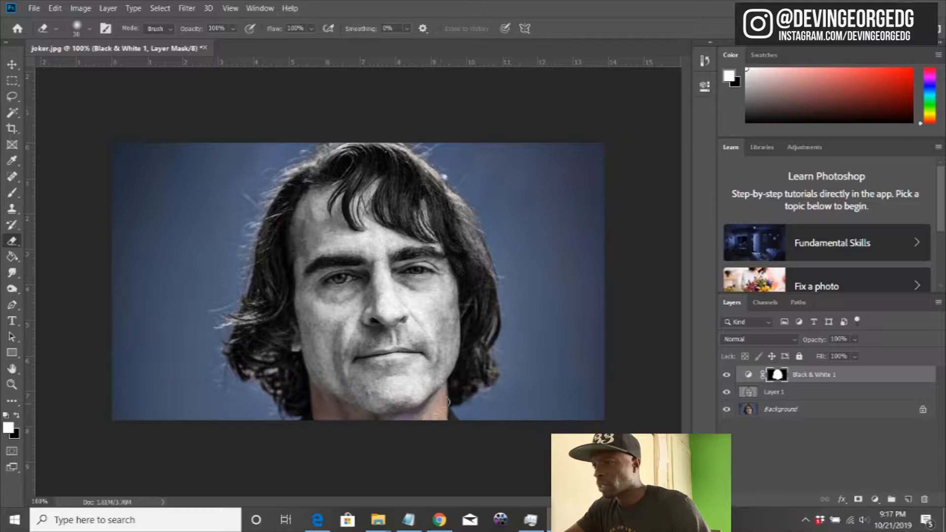
Step: Erase the Black & White 1 mask over both eyes with a small eraser to restore their blue colour
key(bracketleft)
key(ctrl+plus)
key(ctrl+plus)
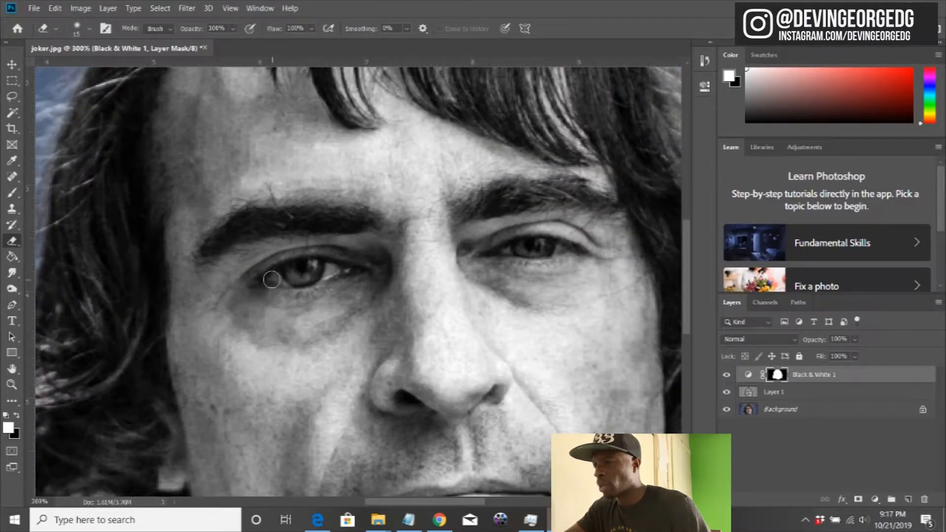
mouse_move(276, 279)
mouse_down()
mouse_move(332, 270)
mouse_move(281, 278)
mouse_up()
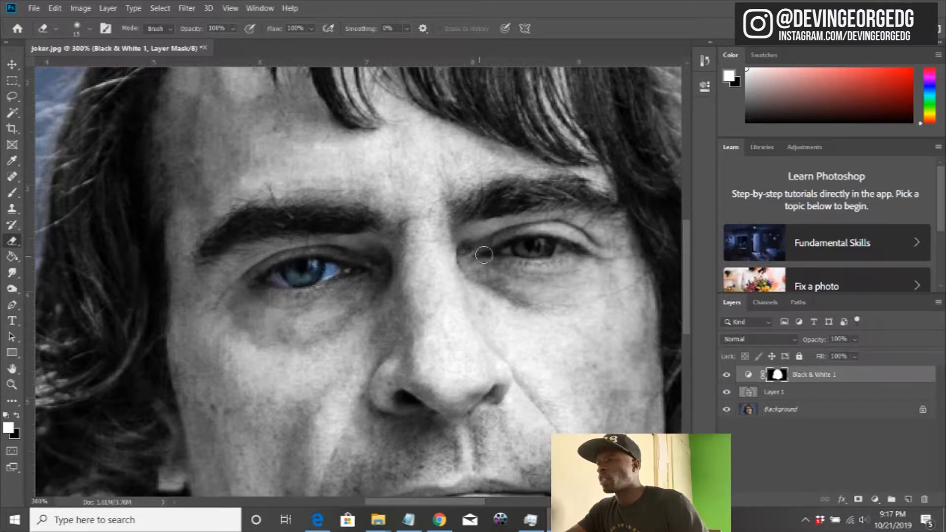
key(bracketleft)
key(bracketleft)
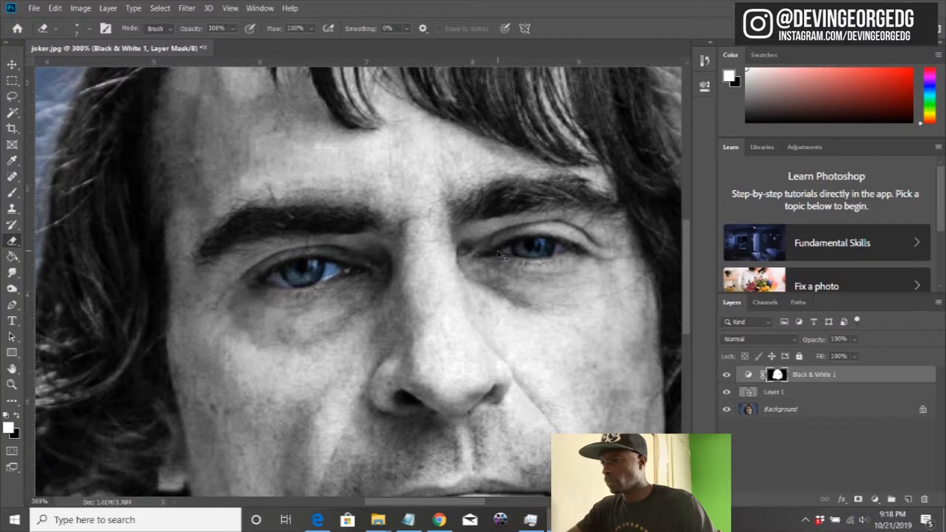
key(ctrl+1)
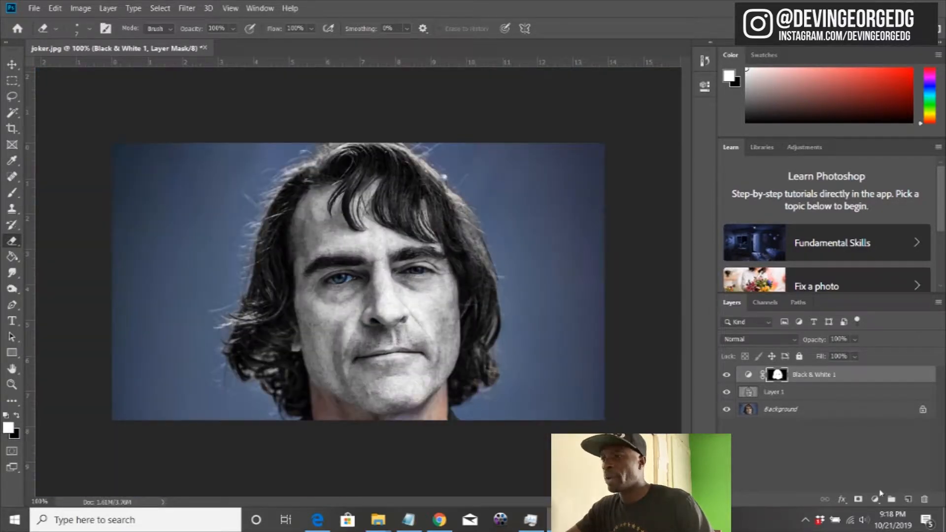
Step: Add a new layer above Black & White 1 and set the foreground colour to blue #0600ff for the Brush tool
click(907, 499)
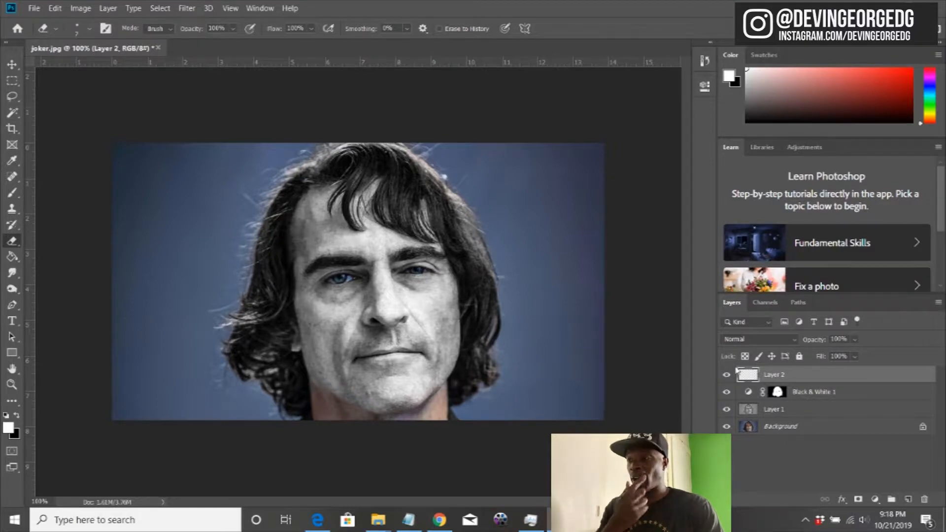
click(12, 193)
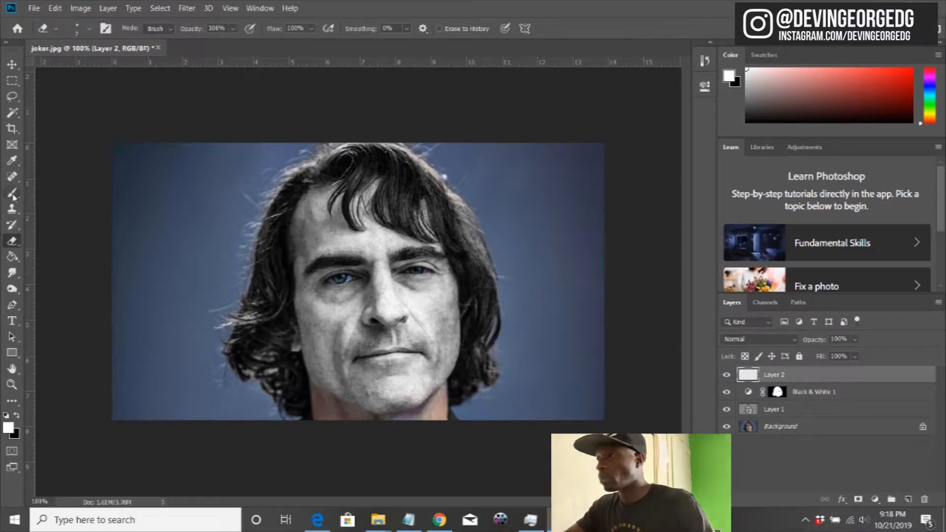
click(8, 427)
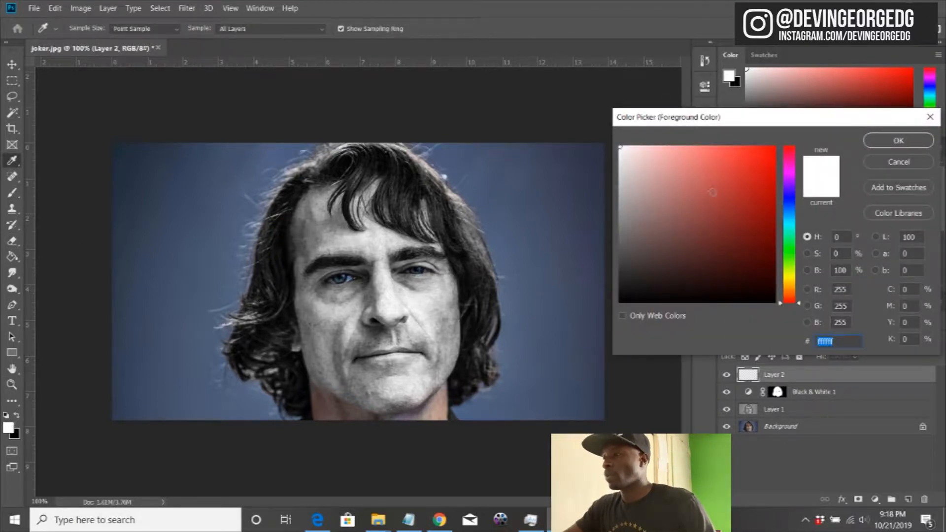
click(789, 198)
drag(773, 149, 776, 137)
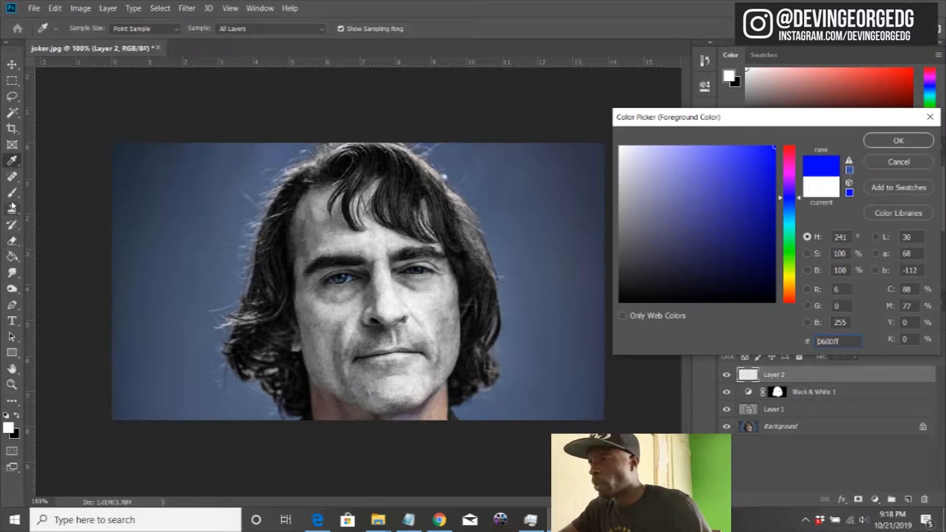
click(894, 143)
key(b)
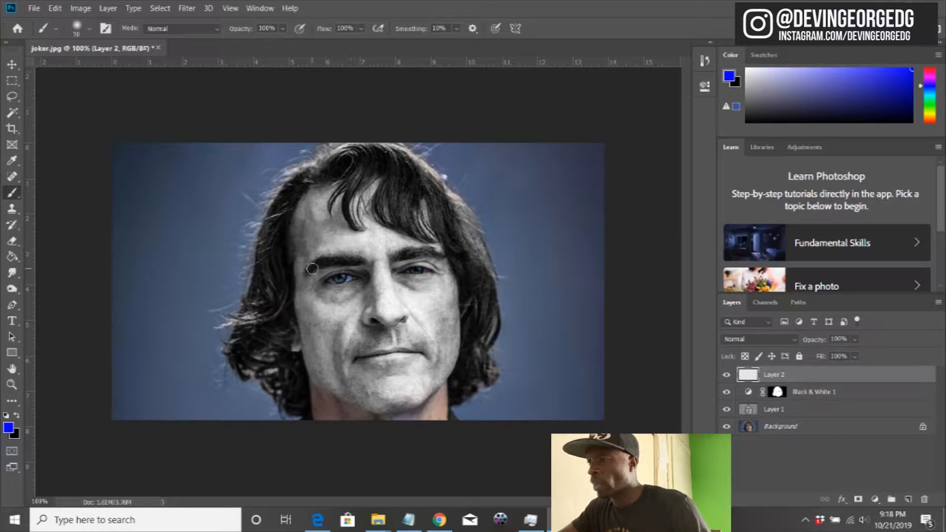
Step: Paint solid blue pointed clown-makeup shapes above and below the subject's right eye on Layer 2, leaving the eye itself uncovered
mouse_move(313, 278)
mouse_down()
mouse_move(327, 268)
mouse_move(363, 271)
mouse_move(330, 228)
mouse_move(313, 278)
mouse_up()
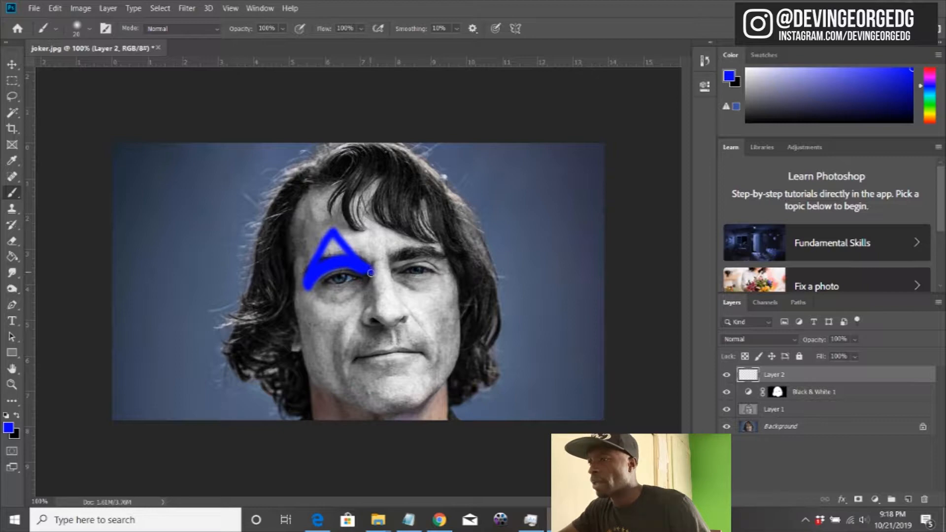
mouse_move(368, 266)
mouse_down()
mouse_move(351, 250)
mouse_move(322, 257)
mouse_move(325, 247)
mouse_move(340, 250)
mouse_move(323, 264)
mouse_up()
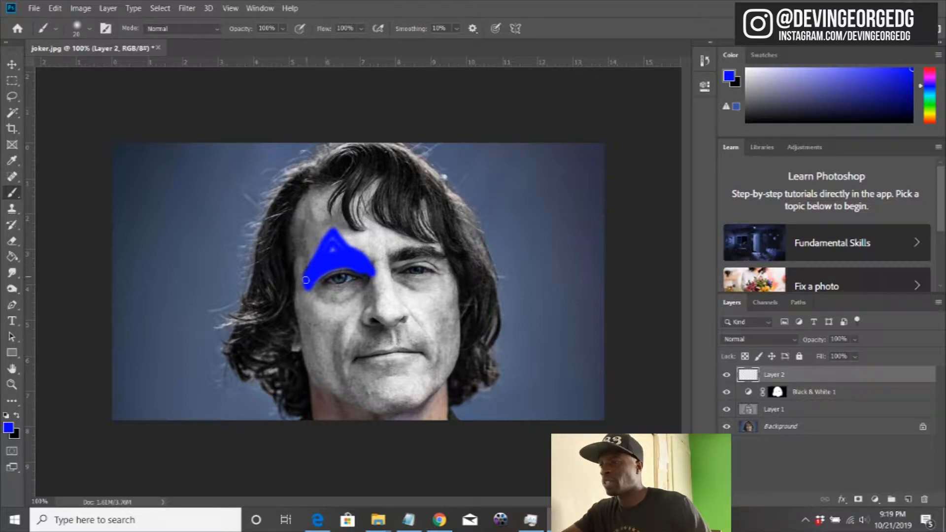
mouse_move(332, 250)
mouse_down()
mouse_move(334, 230)
mouse_move(368, 264)
mouse_up()
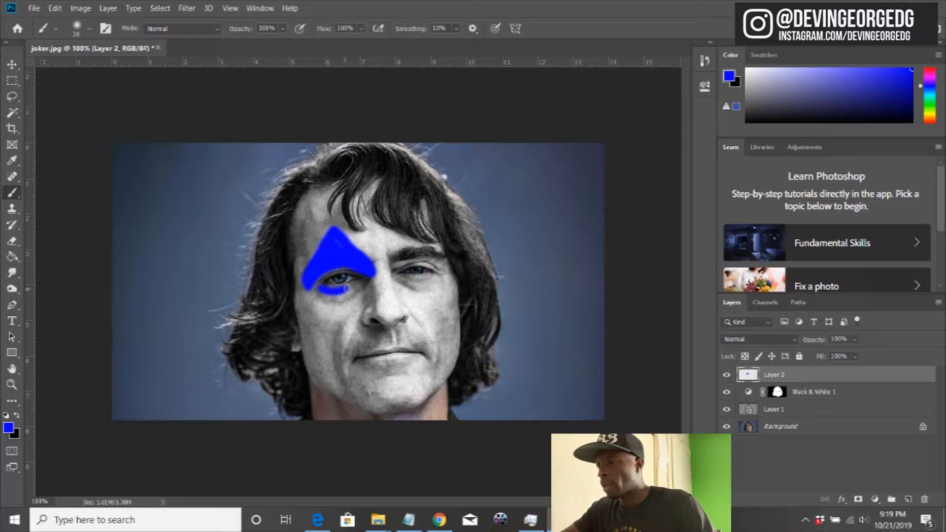
mouse_move(361, 290)
mouse_down()
mouse_move(346, 311)
mouse_move(350, 296)
mouse_move(322, 298)
mouse_move(344, 312)
mouse_move(347, 303)
mouse_up()
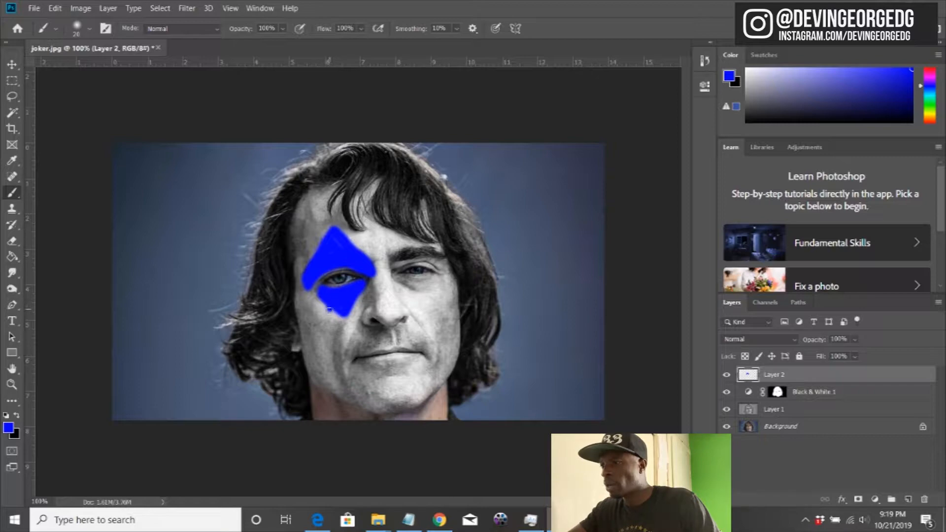
Step: Paint a thin blue teardrop drip running down the cheek from the makeup under the subject's right eye, tapering it with a smaller brush
drag(327, 319, 328, 326)
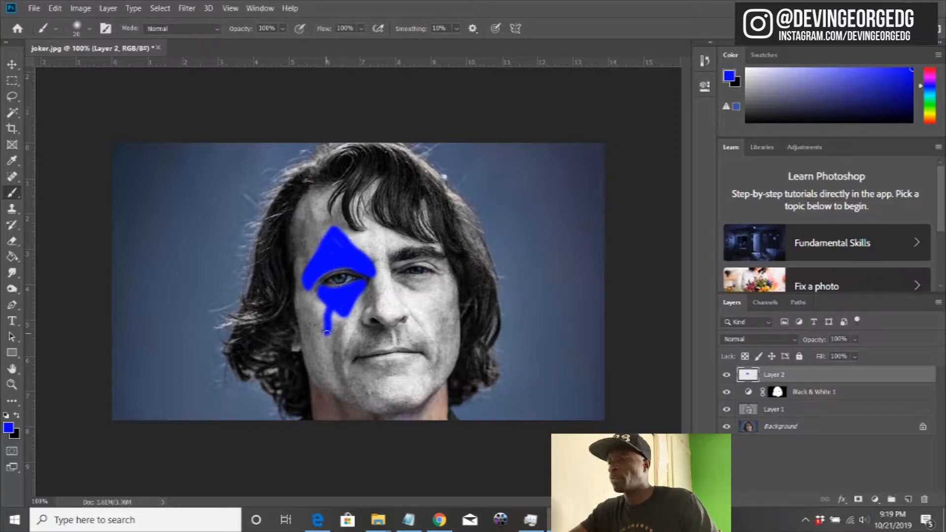
key(bracketleft)
key(bracketleft)
key(bracketleft)
drag(327, 334, 329, 345)
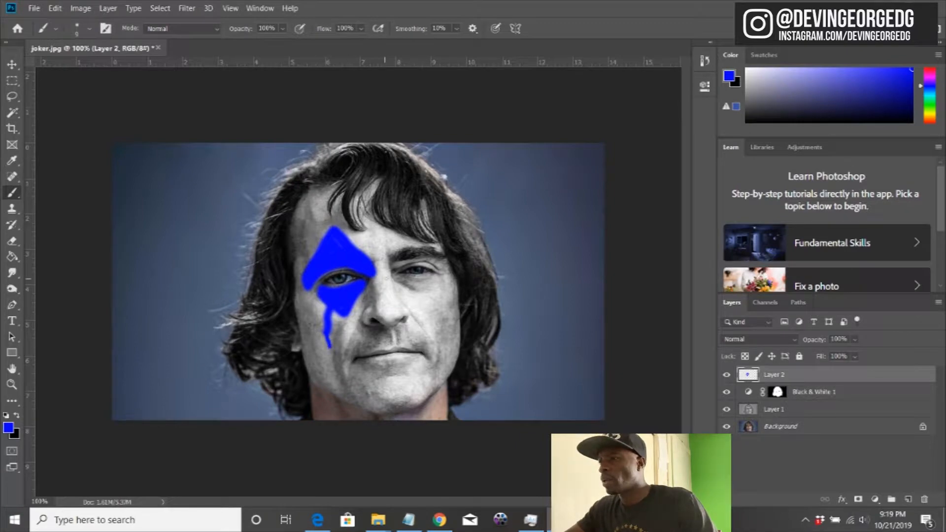
Step: Paint solid blue pointed makeup shapes above and below the subject's left eye with a larger brush, leaving the eye uncovered
key(bracketright)
key(bracketright)
key(bracketright)
key(bracketright)
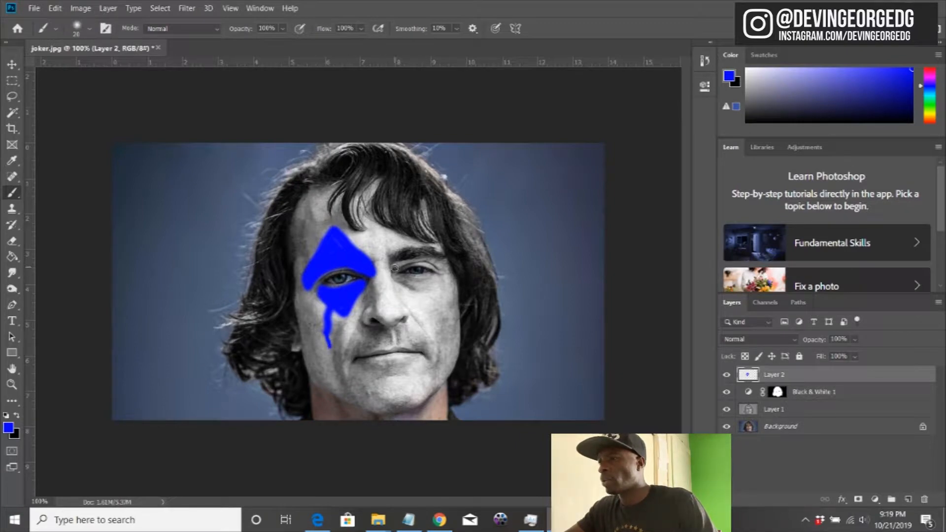
mouse_move(393, 269)
mouse_down()
mouse_move(419, 258)
mouse_move(432, 265)
mouse_up()
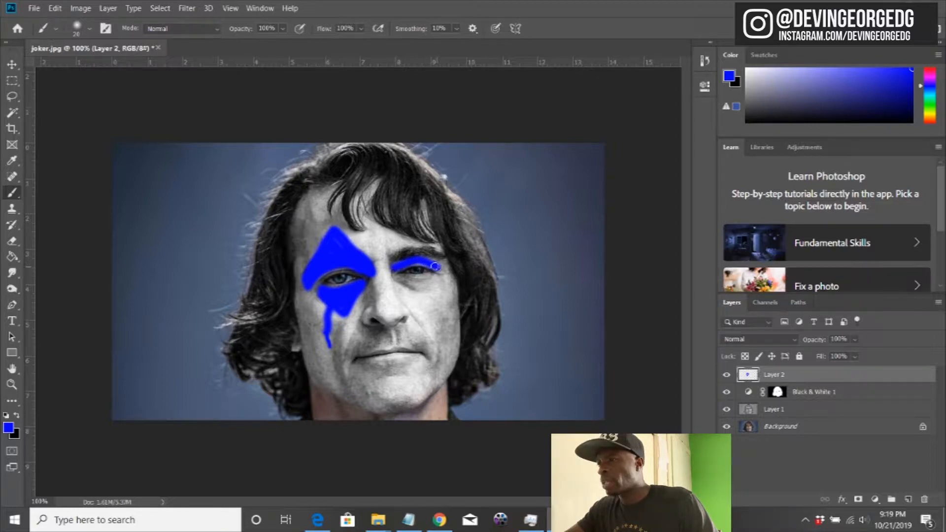
mouse_move(438, 260)
mouse_down()
mouse_move(406, 244)
mouse_move(393, 265)
mouse_move(418, 251)
mouse_move(447, 263)
mouse_move(412, 230)
mouse_up()
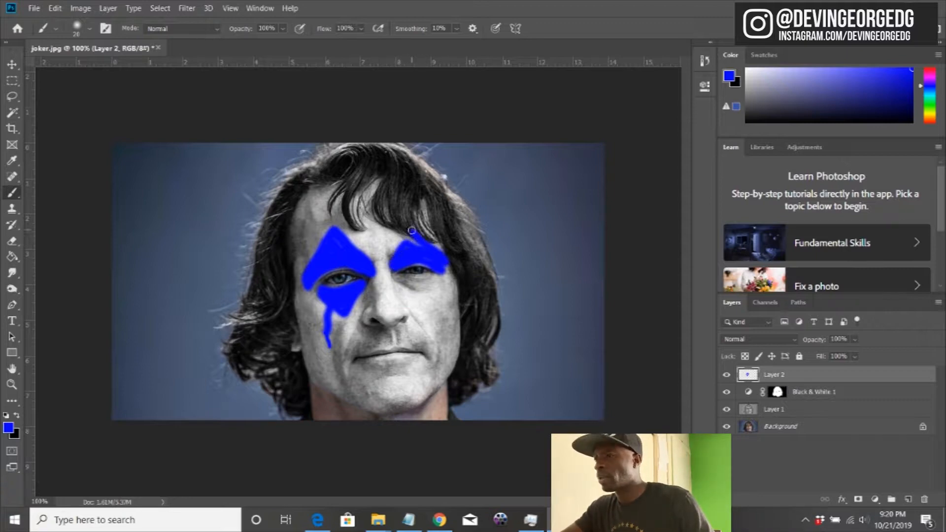
mouse_move(393, 262)
mouse_down()
mouse_move(406, 228)
mouse_move(424, 245)
mouse_move(403, 237)
mouse_move(400, 258)
mouse_move(417, 251)
mouse_move(431, 260)
mouse_move(408, 239)
mouse_up()
mouse_move(396, 277)
mouse_down()
mouse_move(435, 278)
mouse_move(434, 308)
mouse_move(406, 291)
mouse_move(430, 285)
mouse_move(428, 301)
mouse_move(417, 291)
mouse_move(425, 294)
mouse_up()
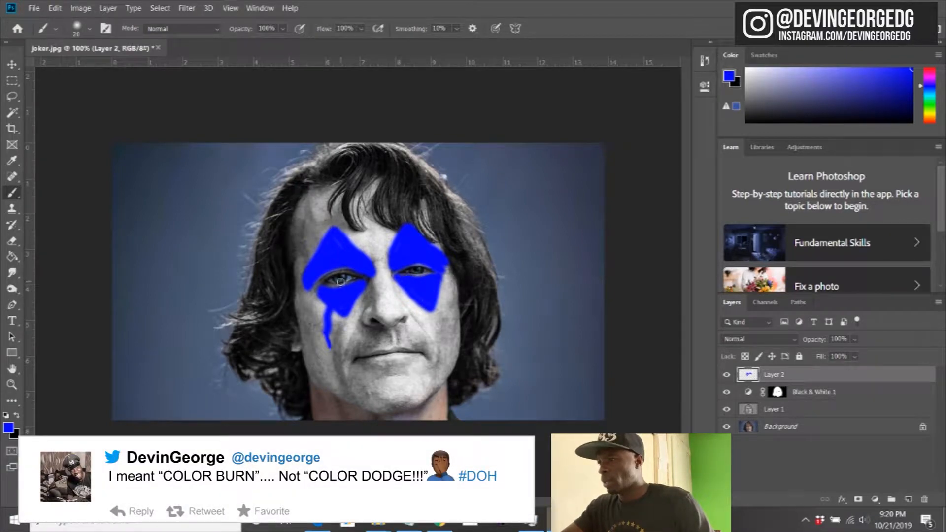
Step: Set Layer 2's blend mode to Color Burn and lower its fill to 93%
click(733, 338)
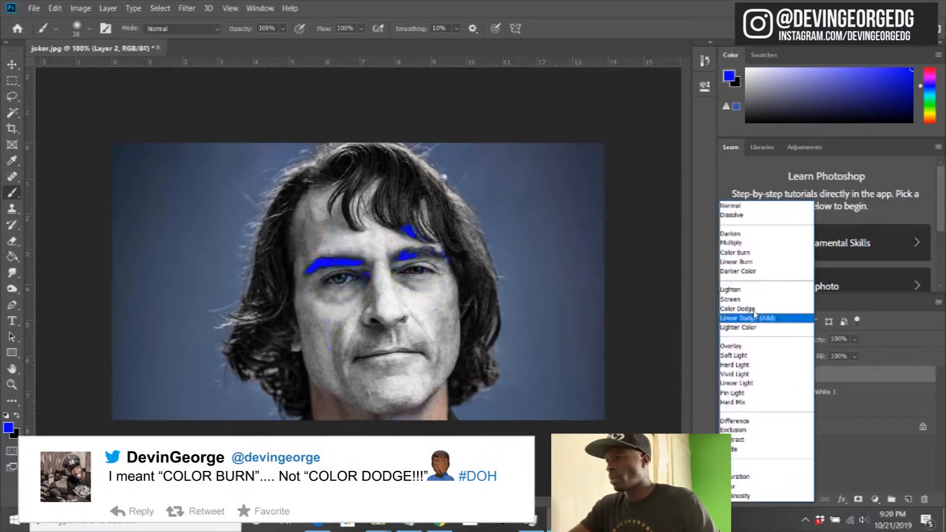
click(730, 254)
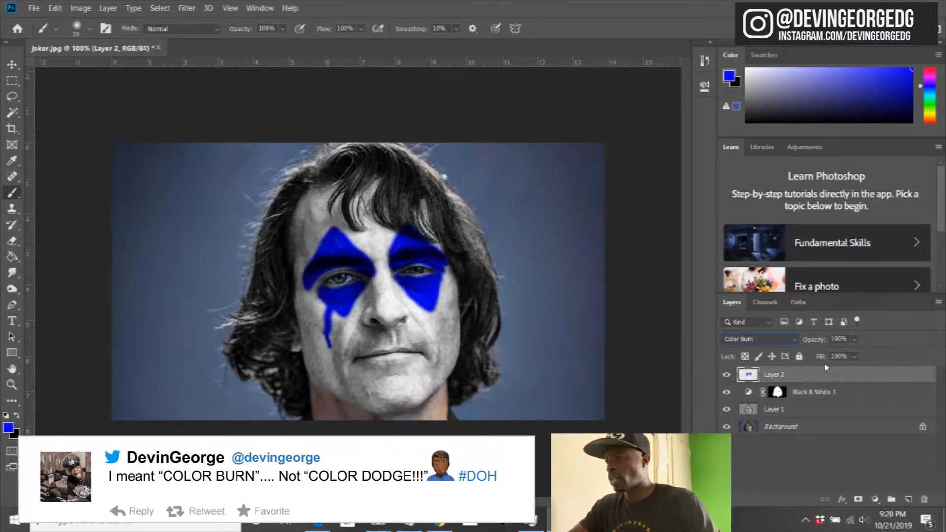
mouse_move(823, 361)
mouse_down()
mouse_move(810, 363)
mouse_move(821, 364)
mouse_up()
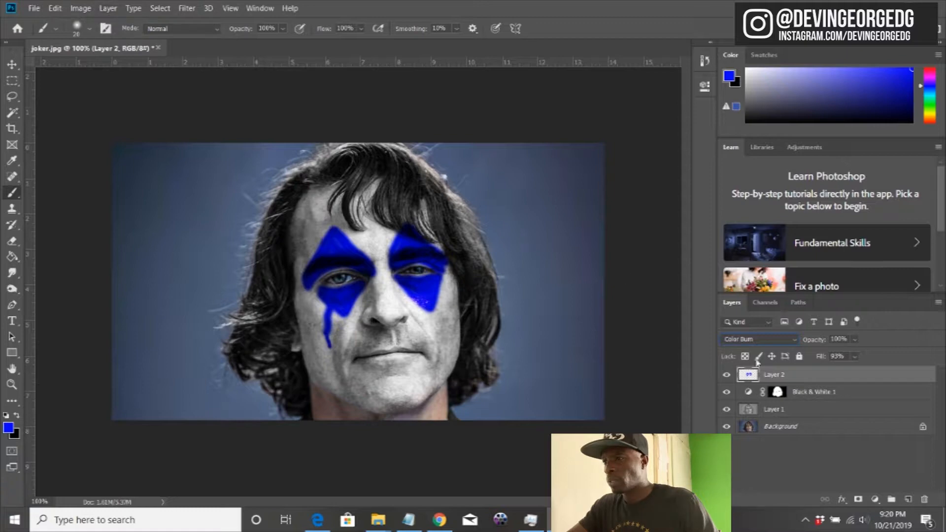
Step: Apply a Hue/Saturation adjustment to the blue eye makeup on Layer 2
click(108, 9)
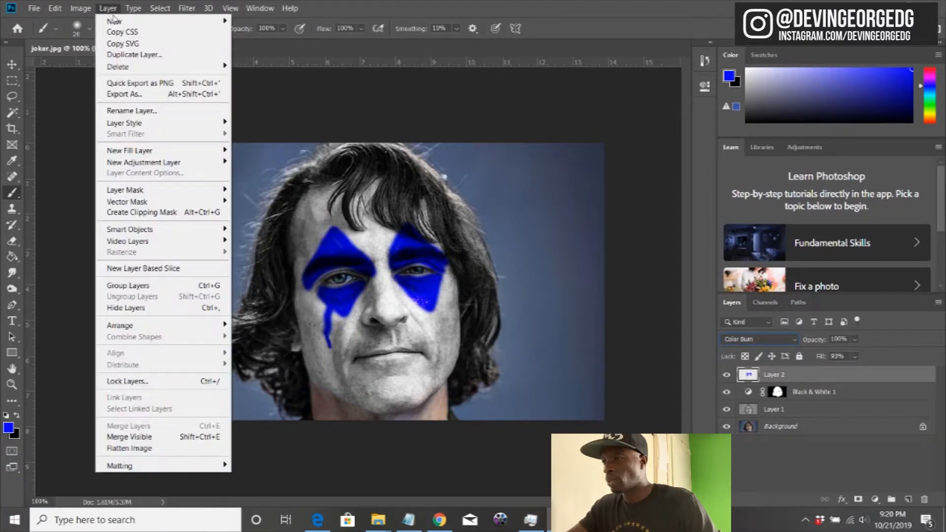
mouse_move(80, 8)
mouse_move(97, 37)
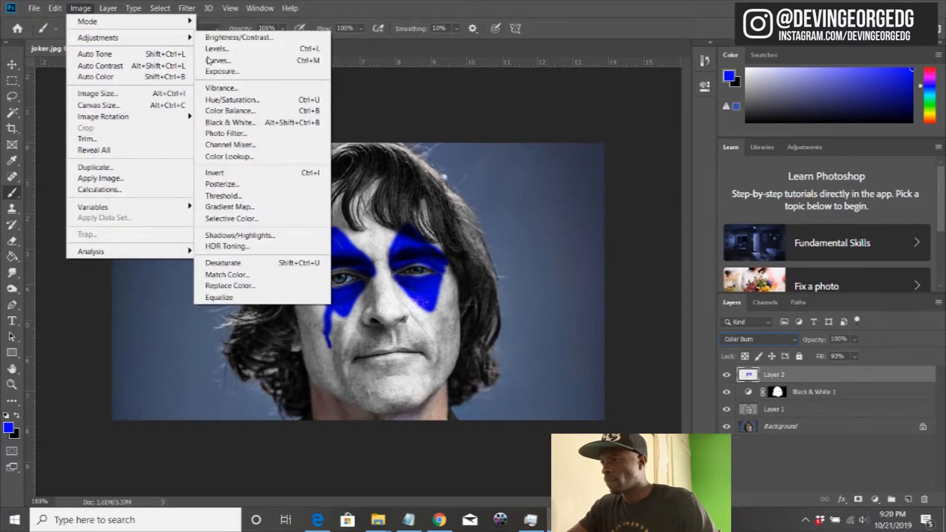
click(217, 95)
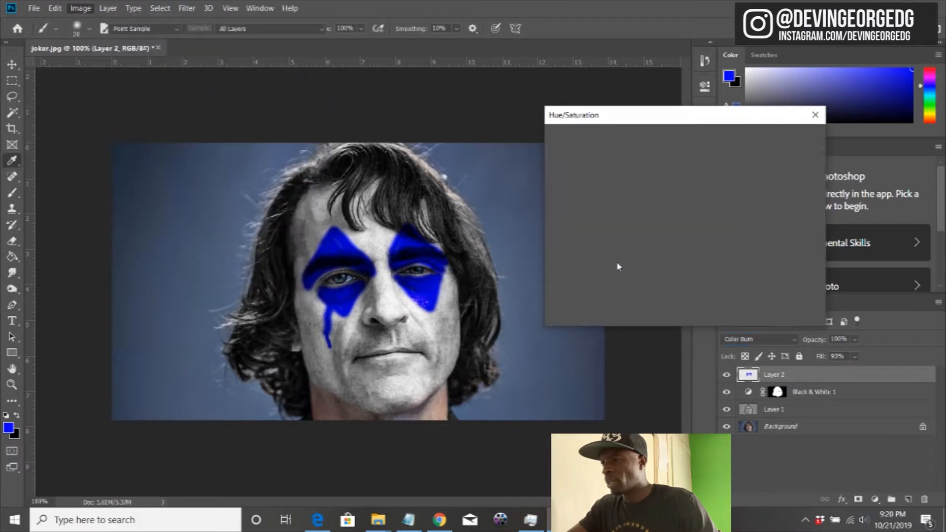
drag(656, 201, 647, 236)
click(794, 139)
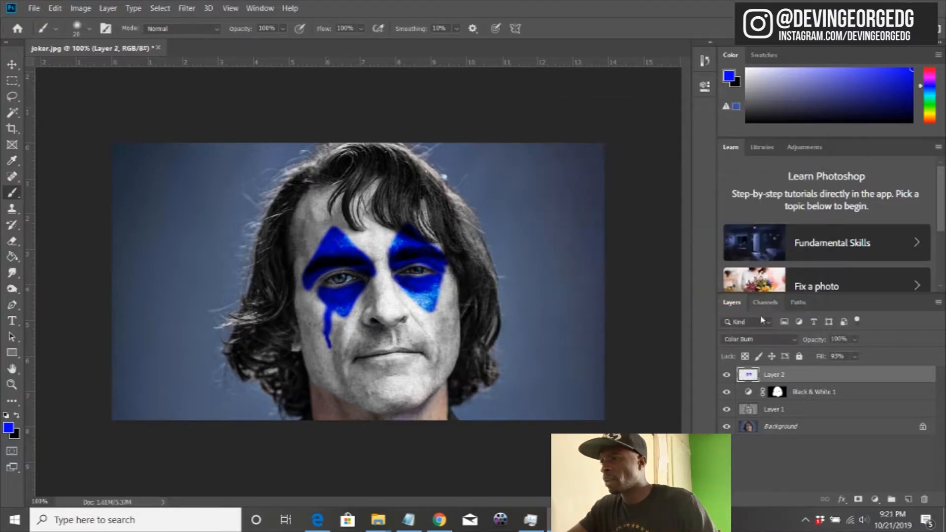
Step: Lower Layer 2's fill to 76% and preview other blend modes, keeping Color Burn
mouse_move(816, 362)
mouse_down()
mouse_move(790, 360)
mouse_move(813, 359)
mouse_up()
click(779, 341)
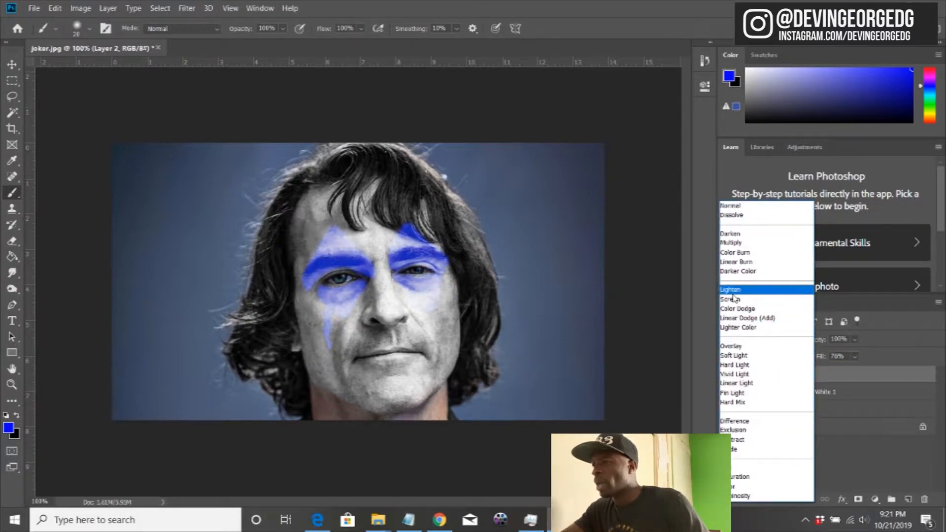
click(736, 253)
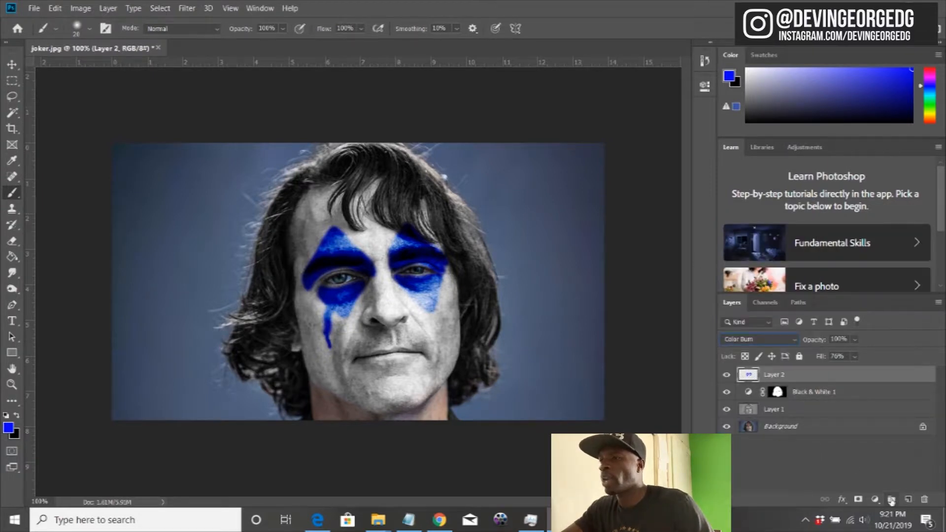
Step: Add a new layer above Layer 2 and set the foreground colour to bright green #1efd00
click(908, 499)
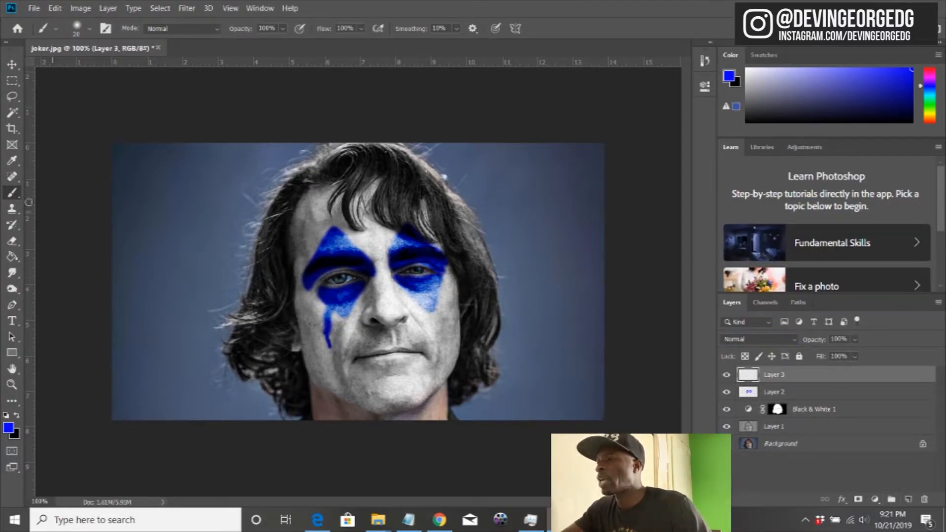
click(7, 426)
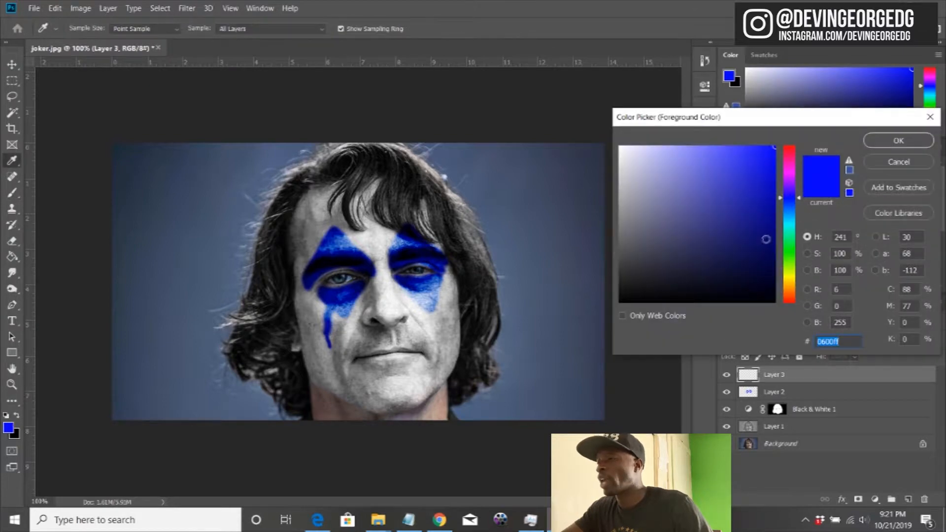
click(786, 256)
drag(785, 256, 781, 254)
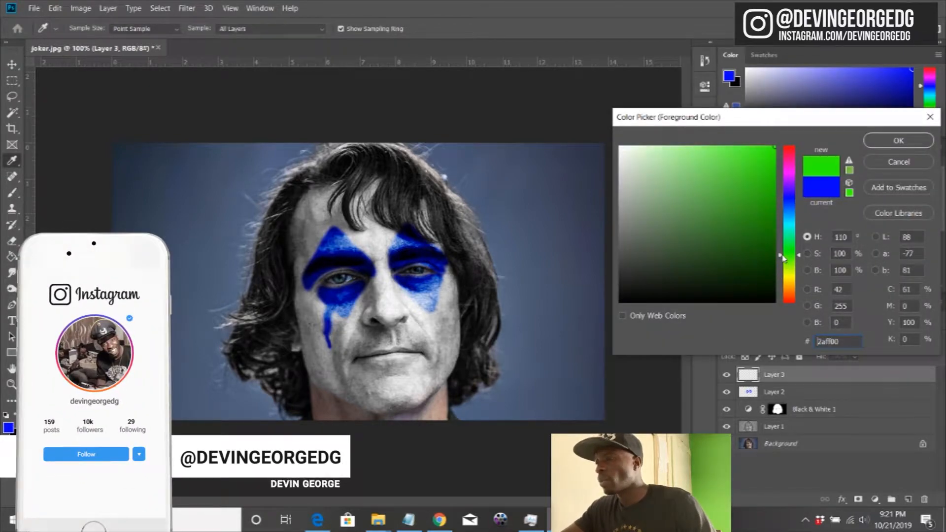
click(773, 230)
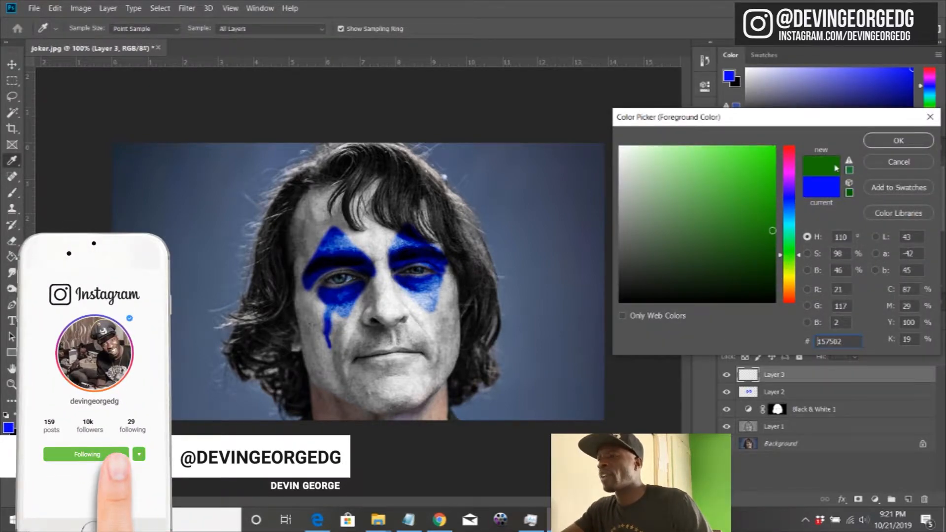
drag(774, 171, 775, 147)
click(779, 253)
drag(779, 255, 788, 249)
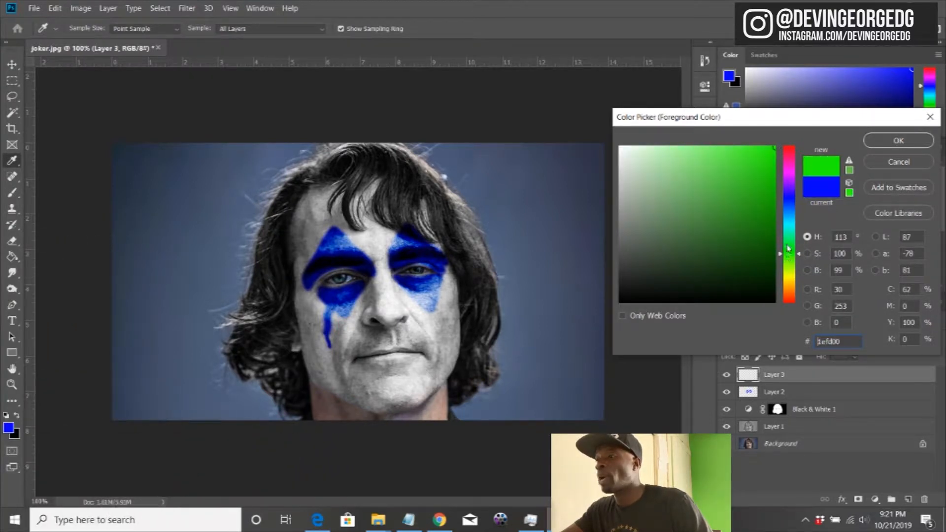
click(872, 147)
Step: Paint all the hair green on Layer 3 with a larger brush, and set the layer to Color blend mode with 52% fill
key(bracketright)
key(bracketright)
key(bracketright)
key(bracketright)
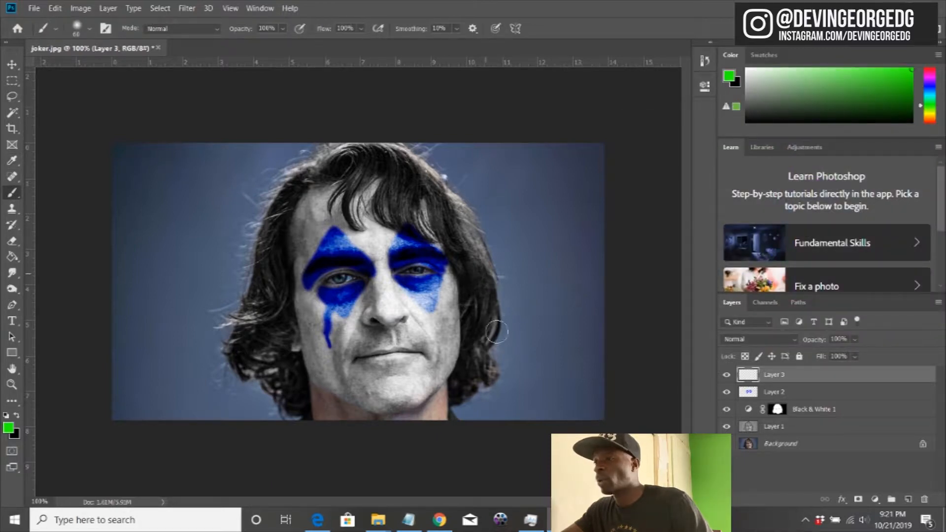
mouse_move(481, 270)
mouse_down()
mouse_move(473, 379)
mouse_move(458, 399)
mouse_move(493, 389)
mouse_move(467, 306)
mouse_move(460, 381)
mouse_move(458, 246)
mouse_move(473, 276)
mouse_move(492, 232)
mouse_move(496, 293)
mouse_move(455, 205)
mouse_move(393, 165)
mouse_move(443, 212)
mouse_move(426, 166)
mouse_move(457, 214)
mouse_move(452, 242)
mouse_move(426, 198)
mouse_move(416, 235)
mouse_move(401, 209)
mouse_move(387, 226)
mouse_move(389, 182)
mouse_move(393, 220)
mouse_move(388, 183)
mouse_move(446, 229)
mouse_move(425, 239)
mouse_move(360, 146)
mouse_move(369, 161)
mouse_move(386, 160)
mouse_move(345, 156)
mouse_move(367, 185)
mouse_move(352, 229)
mouse_move(370, 209)
mouse_move(339, 168)
mouse_move(329, 183)
mouse_move(334, 143)
mouse_move(291, 194)
mouse_move(256, 207)
mouse_move(265, 253)
mouse_move(286, 259)
mouse_move(303, 416)
mouse_move(254, 347)
mouse_move(244, 373)
mouse_move(226, 315)
mouse_move(268, 264)
mouse_move(295, 377)
mouse_move(267, 267)
mouse_move(294, 234)
mouse_move(244, 365)
mouse_move(243, 357)
mouse_up()
mouse_move(285, 313)
mouse_down()
mouse_move(265, 221)
mouse_move(276, 190)
mouse_move(291, 183)
mouse_move(294, 253)
mouse_move(294, 216)
mouse_up()
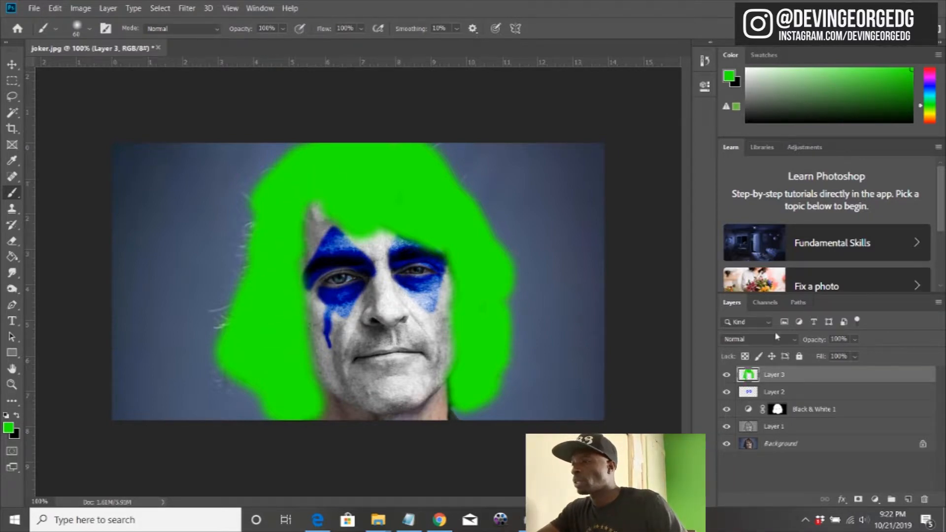
click(759, 339)
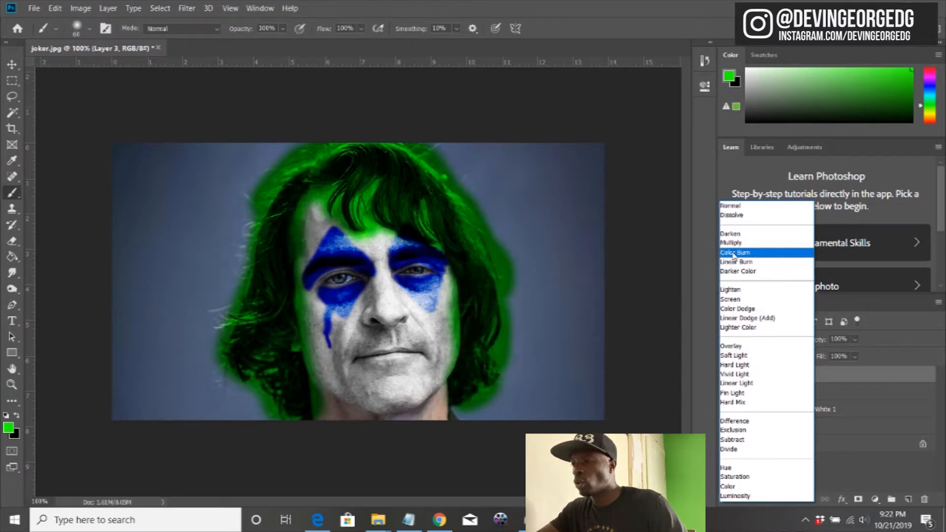
click(734, 486)
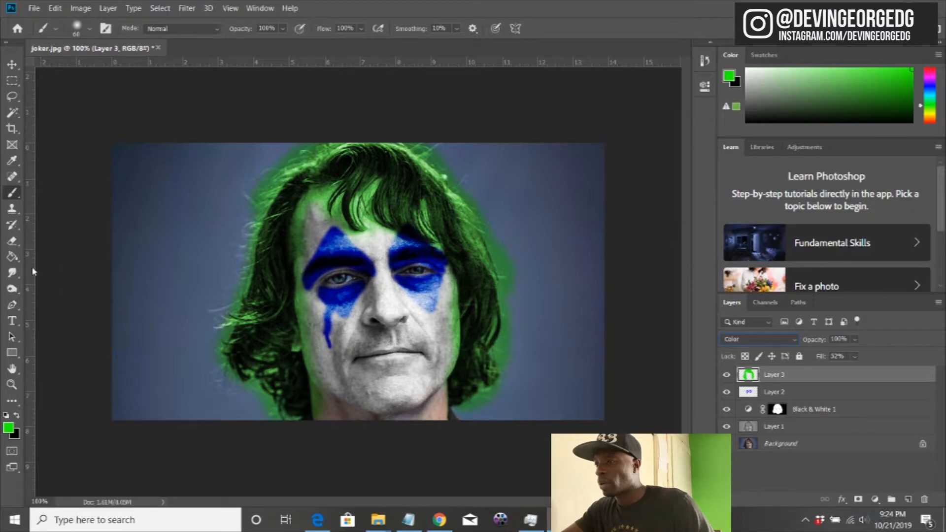
Step: Erase the green on Layer 3 that spills onto the face and the background around the hair, using an enlarged eraser
click(13, 242)
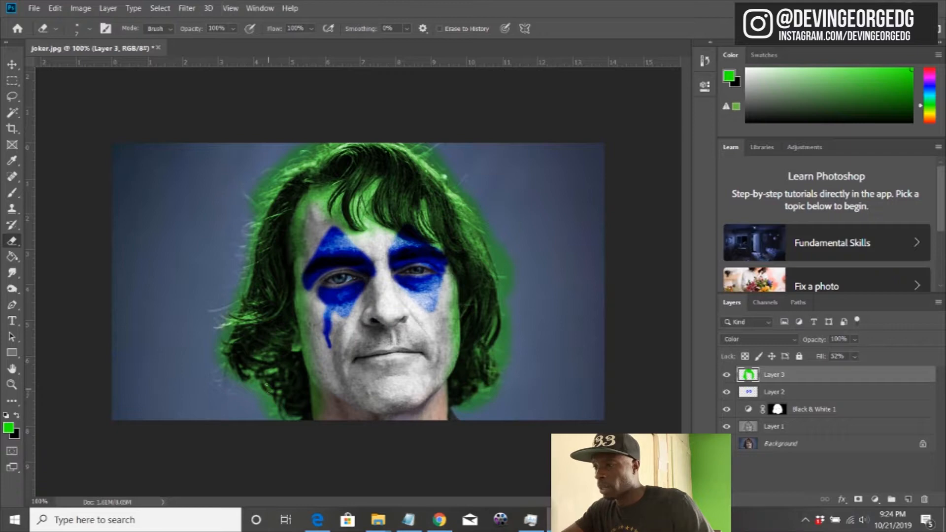
key(bracketright)
key(bracketright)
key(bracketright)
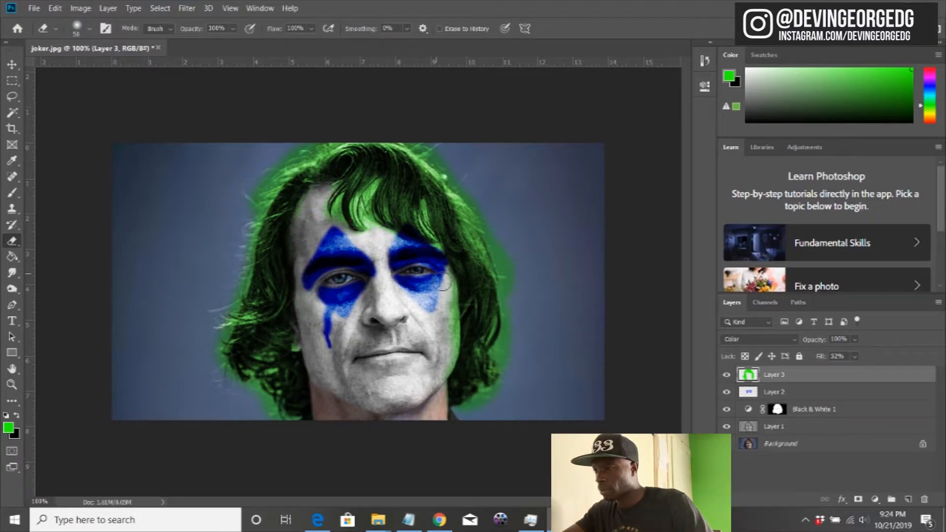
mouse_move(521, 374)
mouse_down()
mouse_move(506, 349)
mouse_move(515, 332)
mouse_move(507, 281)
mouse_move(435, 143)
mouse_move(471, 190)
mouse_move(452, 169)
mouse_up()
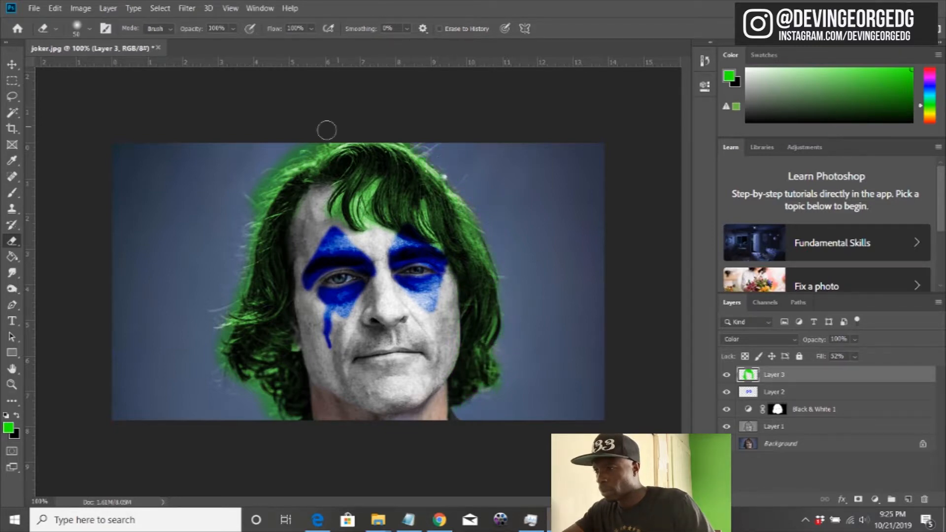
drag(217, 367, 222, 371)
Step: Erase the green from the forehead skin along the hairline and between the fringe strands with a small eraser
key(bracketleft)
key(bracketleft)
key(bracketleft)
key(bracketleft)
key(bracketleft)
key(bracketleft)
key(bracketleft)
scroll(337, 227, up, 2)
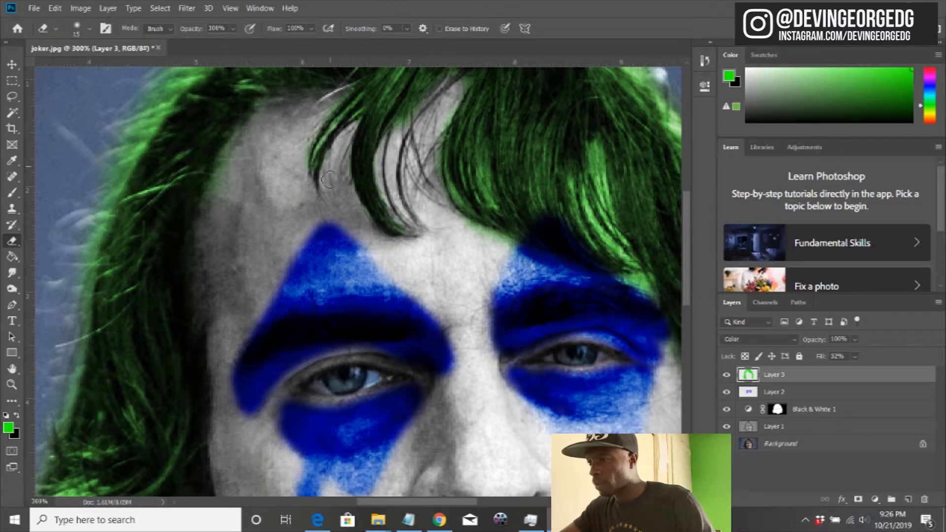
drag(339, 126, 319, 198)
key(bracketleft)
key(bracketleft)
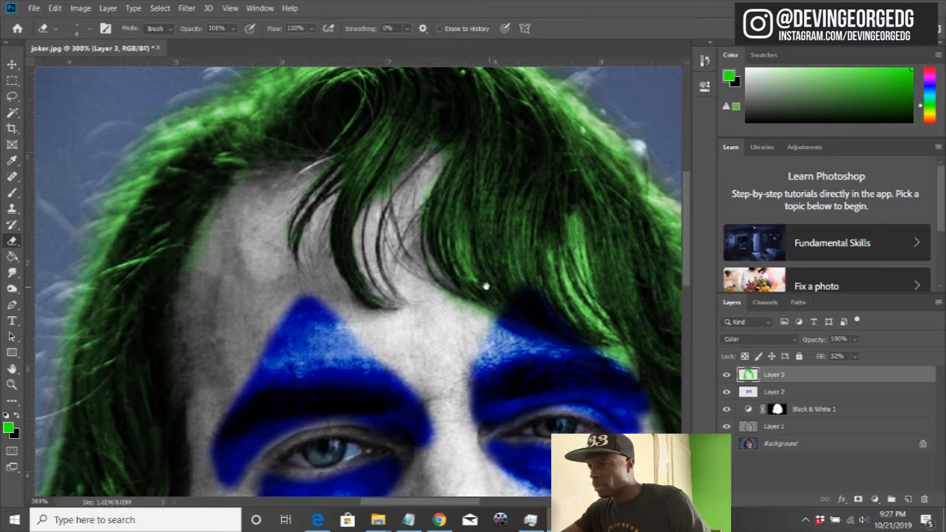
drag(493, 290, 355, 232)
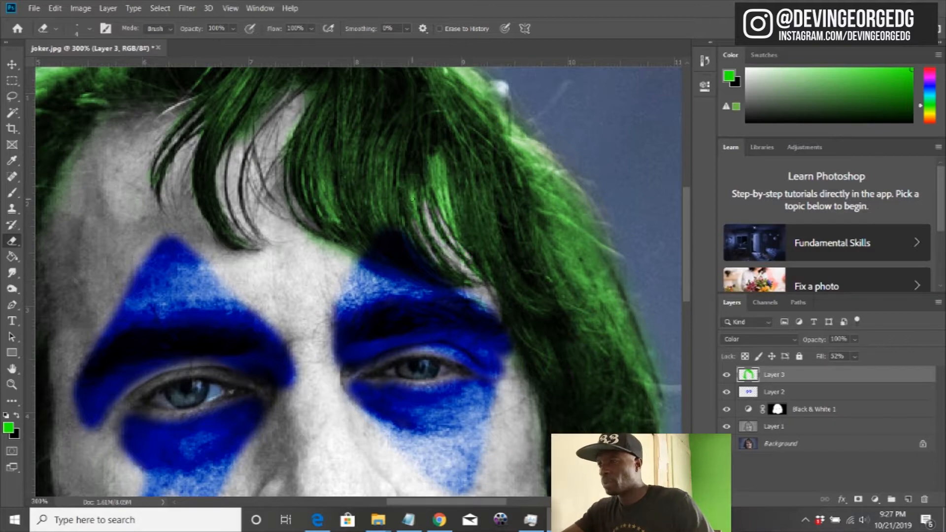
Step: Erase the green from the background around and in the gaps between the lower curls on the subject's right side
key(])
key(])
key(])
key(])
key(])
key(])
key(ctrl+minus)
key(ctrl+minus)
drag(95, 457, 134, 418)
key(ctrl+plus)
key(ctrl+plus)
key(ctrl+plus)
mouse_move(134, 418)
mouse_down()
mouse_move(383, 144)
mouse_move(398, 74)
mouse_up()
key([)
key([)
key([)
key([)
drag(323, 285, 328, 281)
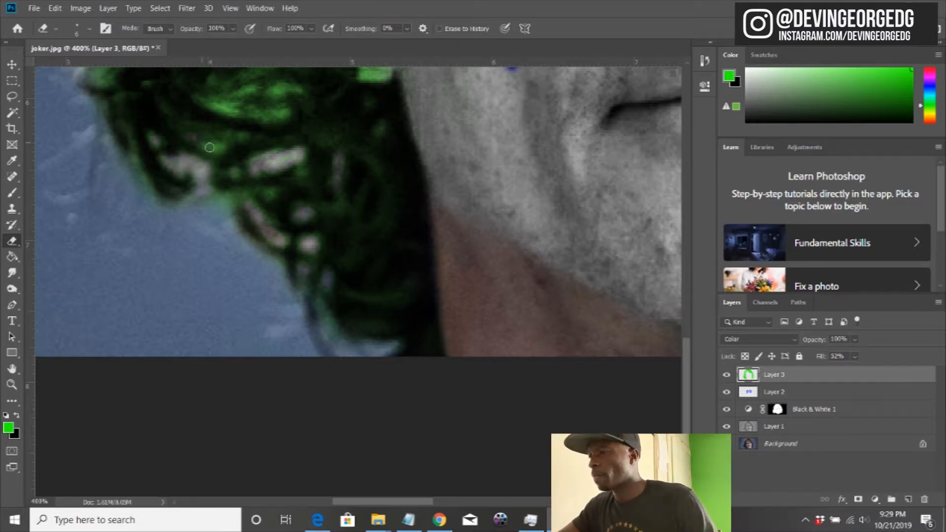
Step: Examine the green hair colouring around the whole head and along its edges for missed or spilled areas
key(ctrl+minus)
key(ctrl+minus)
key(ctrl+minus)
key(ctrl+minus)
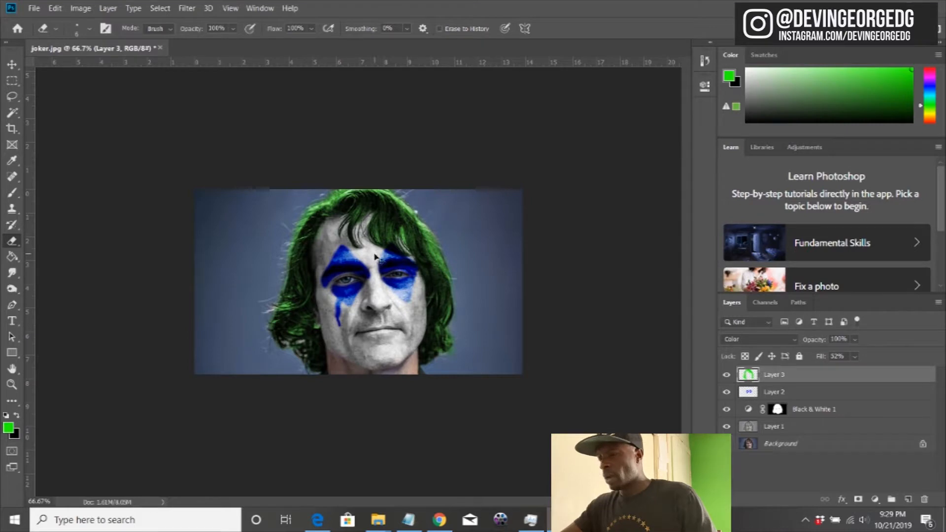
key(ctrl+plus)
key(ctrl+plus)
key(ctrl+plus)
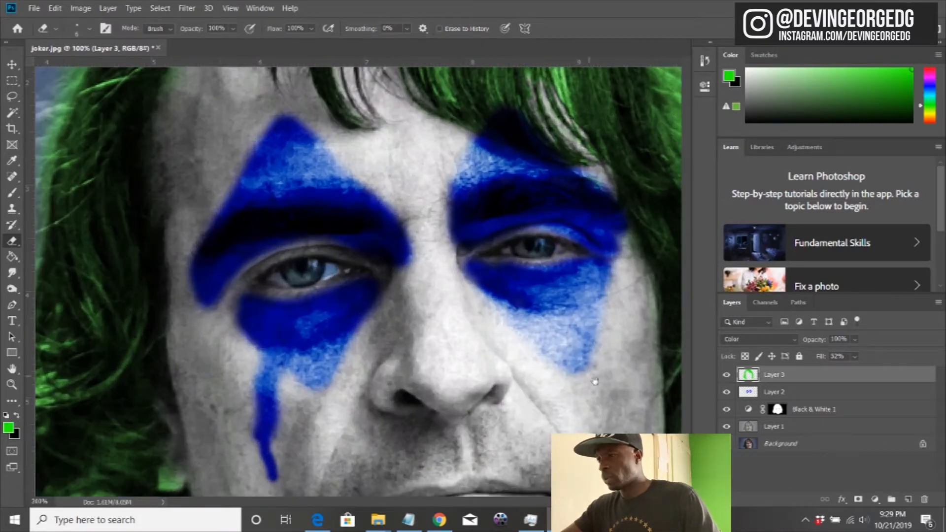
drag(595, 382, 274, 249)
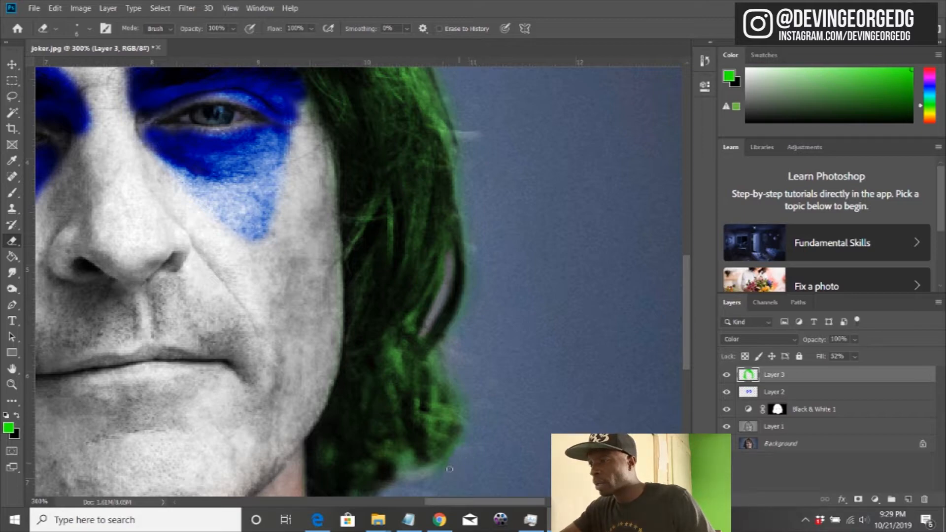
drag(456, 192, 521, 401)
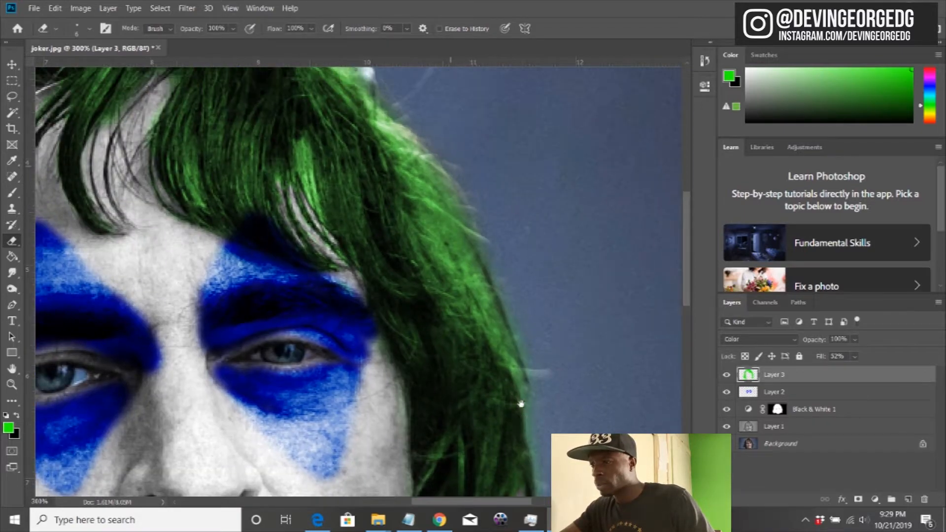
key(ctrl+minus)
key(ctrl+minus)
key(ctrl+minus)
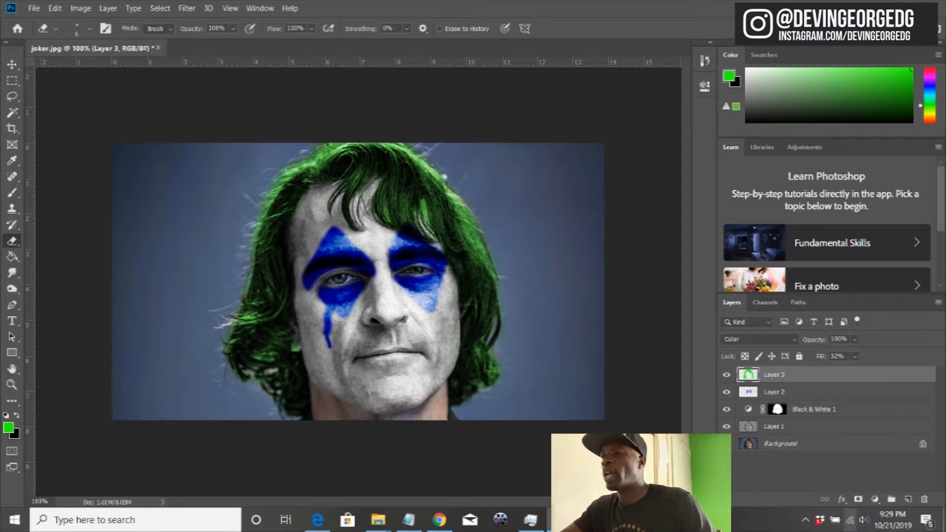
Step: Paint a round red clown nose over the nose on a new layer, using the colour fd0000
click(908, 499)
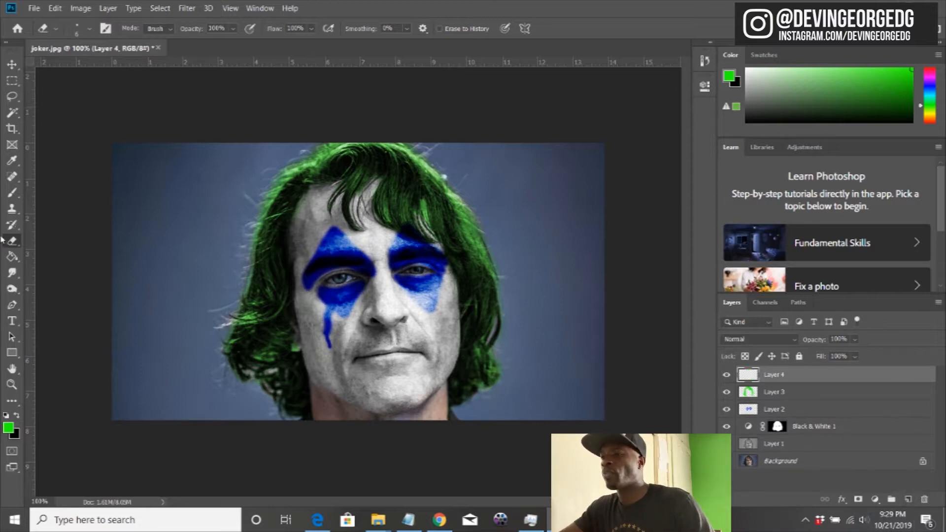
click(11, 196)
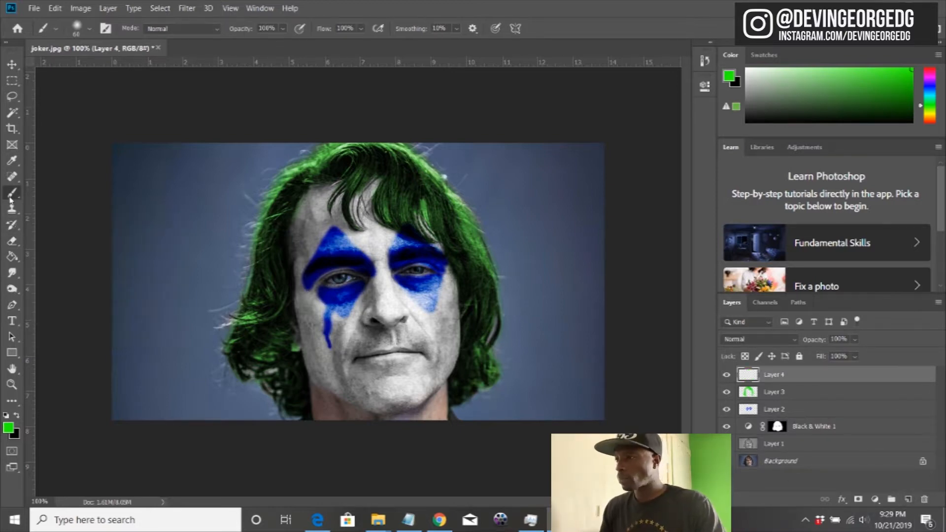
click(8, 428)
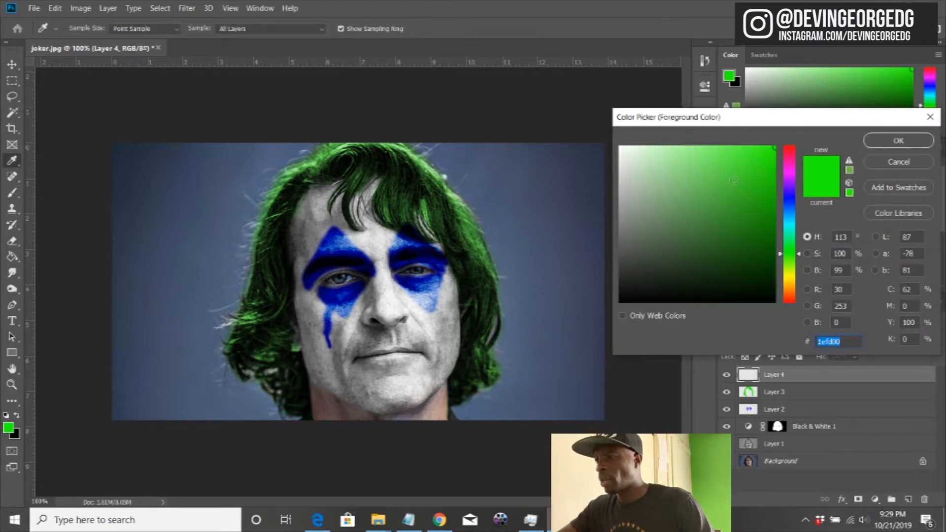
drag(788, 173, 792, 146)
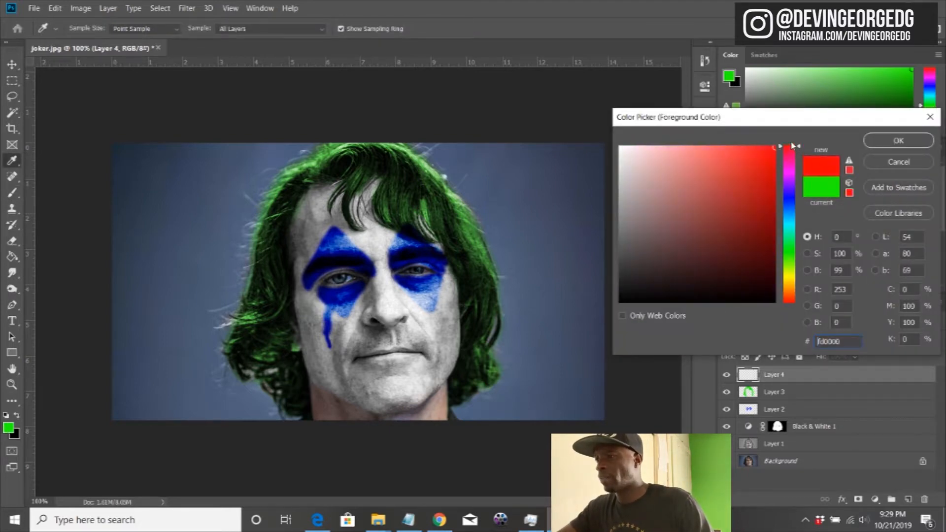
click(889, 141)
mouse_move(389, 311)
mouse_down()
mouse_move(382, 313)
mouse_move(402, 306)
mouse_move(387, 325)
mouse_move(367, 319)
mouse_move(376, 302)
mouse_move(399, 301)
mouse_move(389, 320)
mouse_move(405, 318)
mouse_up()
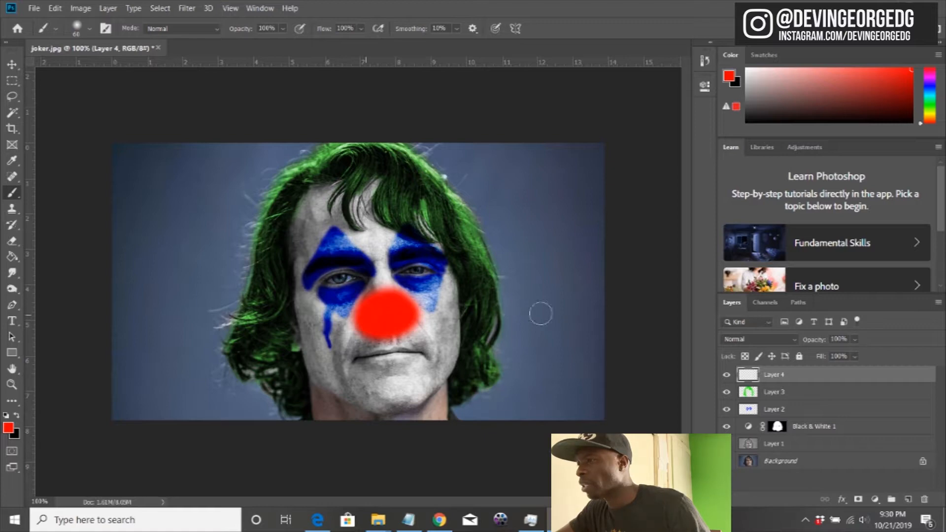
Step: Set the nose layer to Color Burn with 80% fill, and trim the red around the nose with a size 35 eraser
click(802, 340)
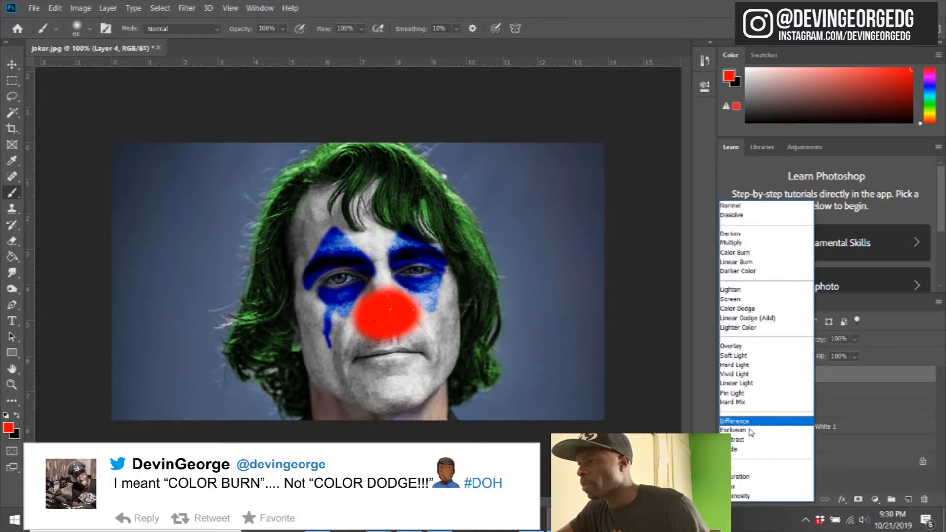
click(732, 254)
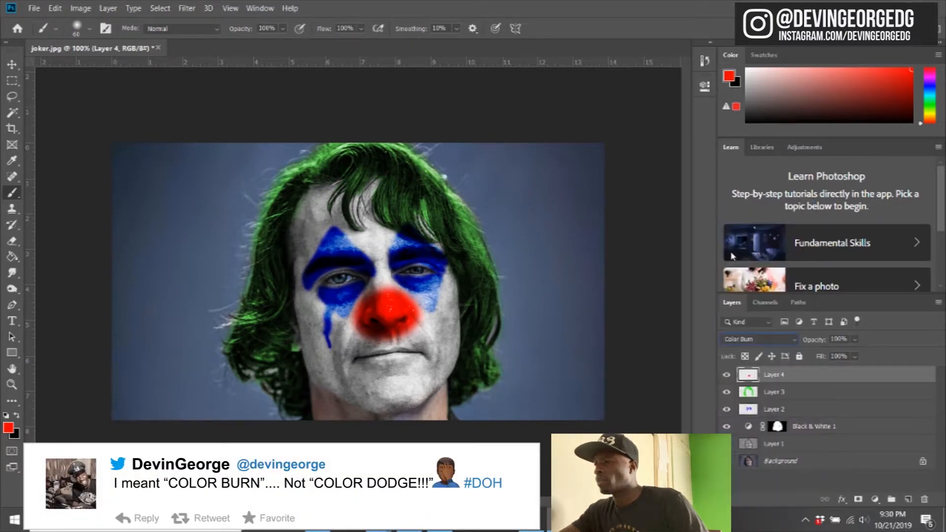
mouse_move(821, 359)
mouse_down()
mouse_move(804, 359)
mouse_move(812, 358)
mouse_up()
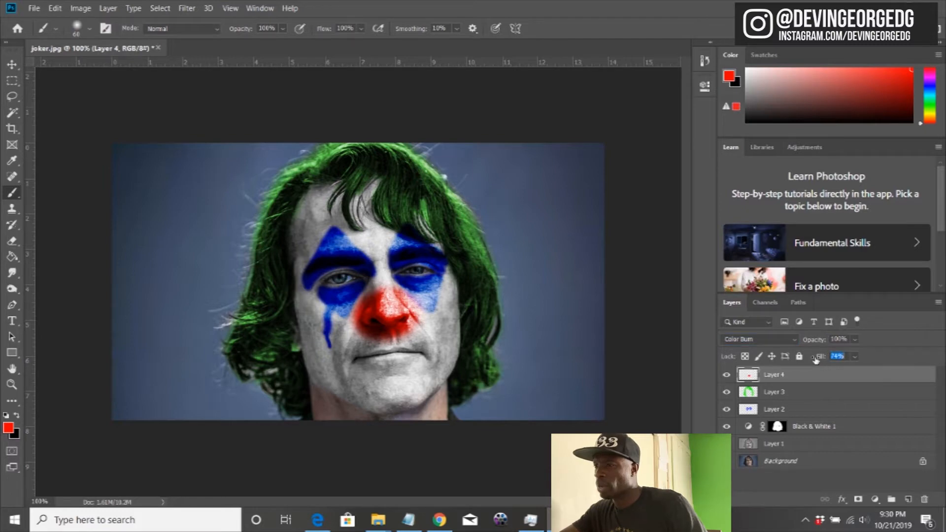
click(12, 241)
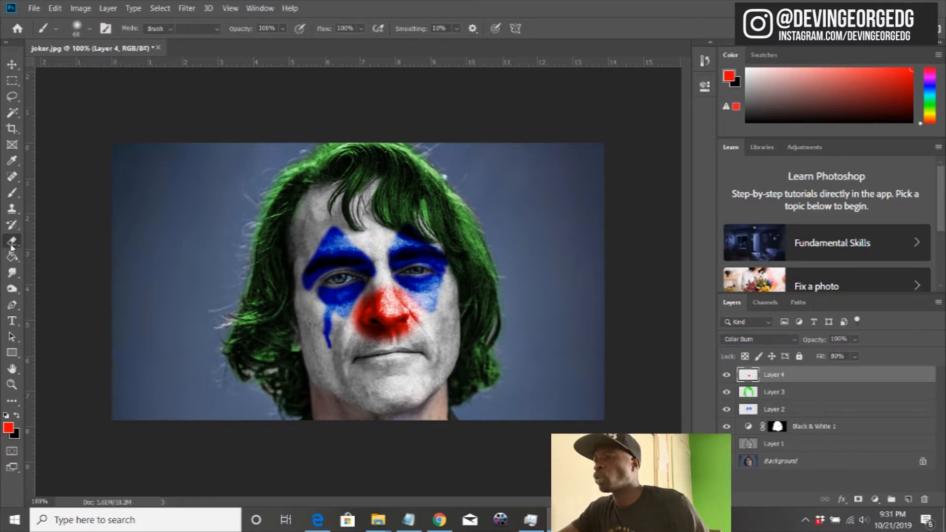
key(bracketright)
key(bracketright)
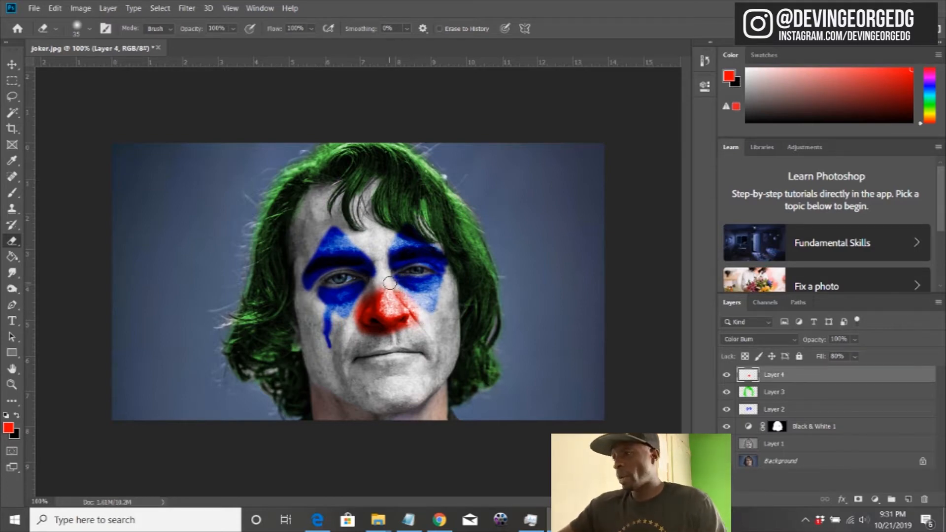
Step: Paint a wide red smile over the mouth on a new layer, and set it to Color Burn with 67% fill
click(908, 499)
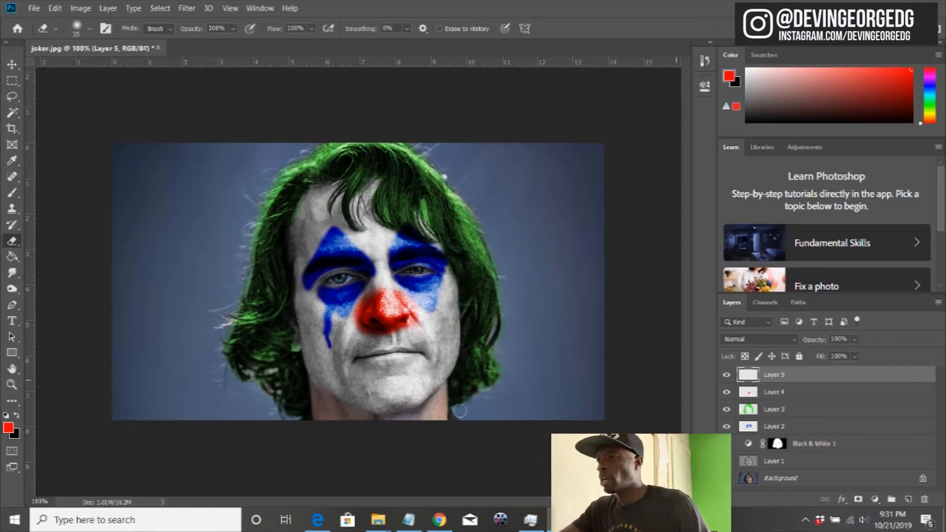
click(12, 192)
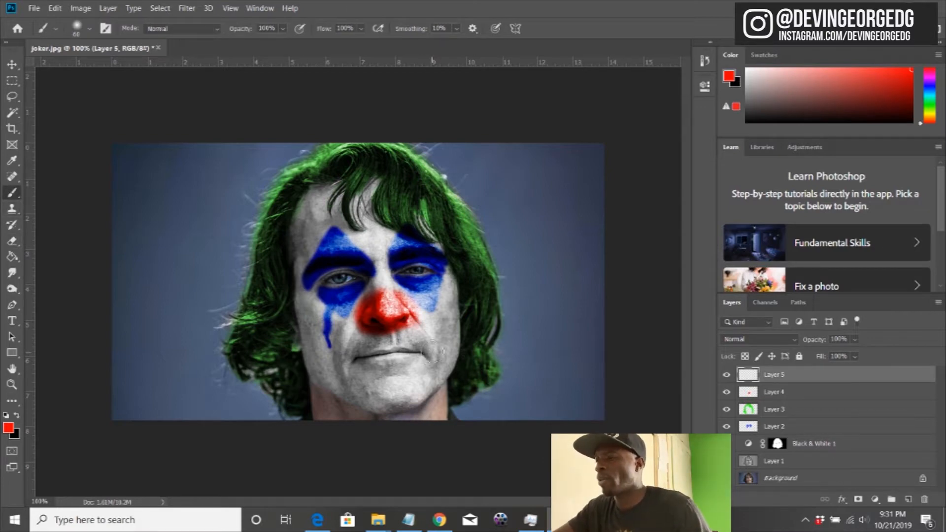
mouse_move(441, 337)
mouse_down()
mouse_move(360, 356)
mouse_move(342, 344)
mouse_move(380, 358)
mouse_move(432, 354)
mouse_move(357, 366)
mouse_move(421, 359)
mouse_move(447, 322)
mouse_move(402, 358)
mouse_up()
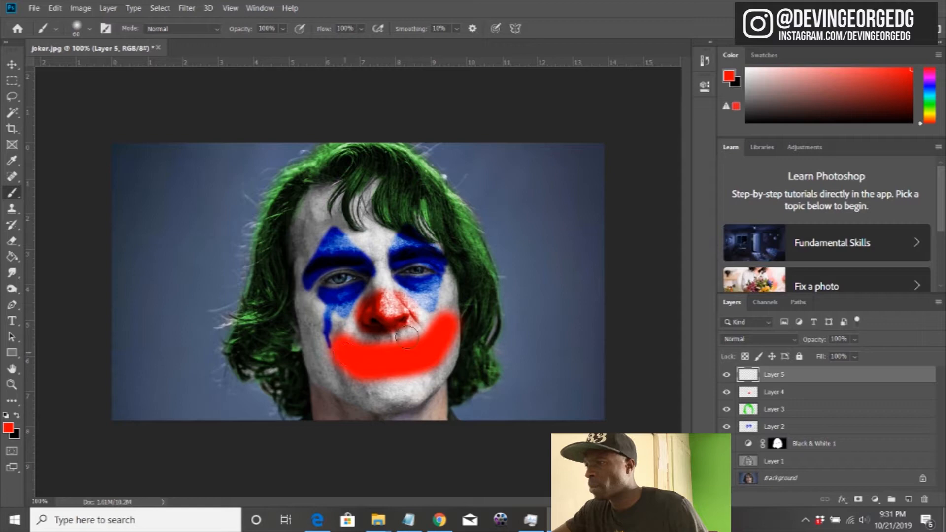
click(758, 339)
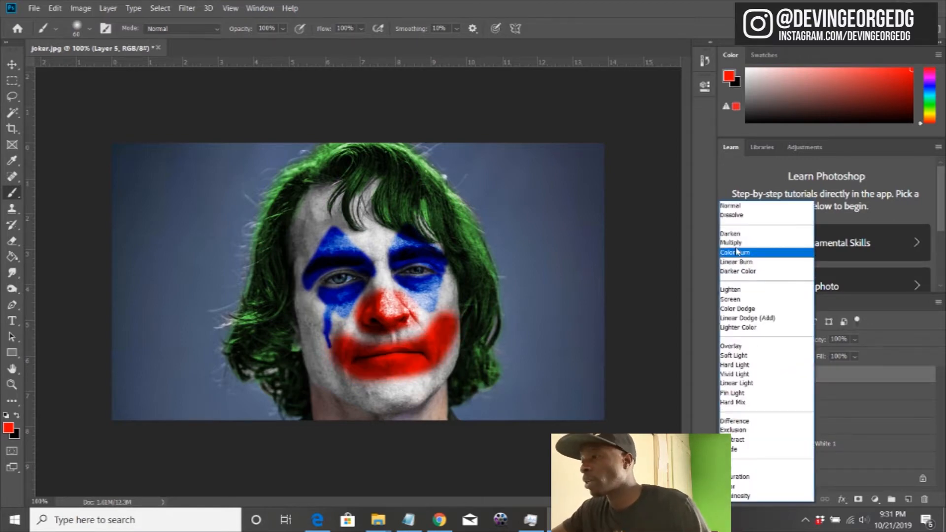
click(735, 253)
drag(828, 360, 796, 363)
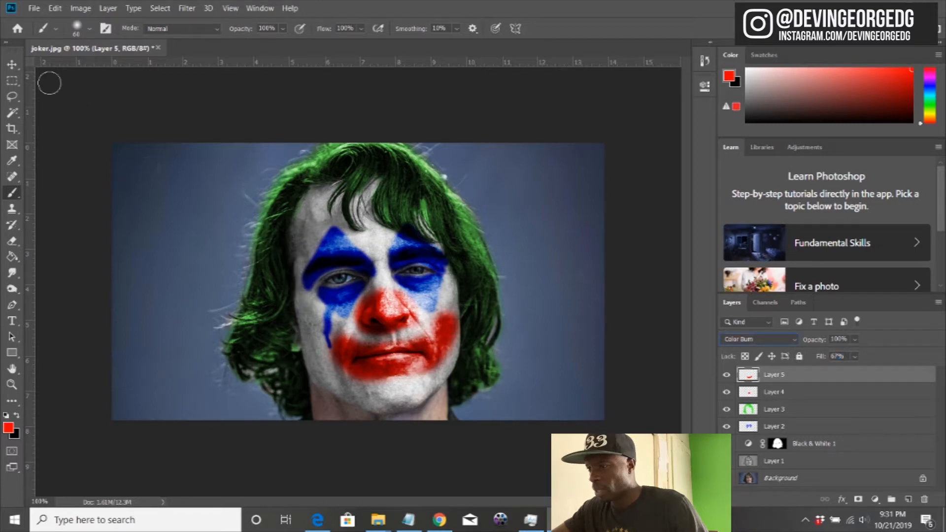
Step: Shift the red smile slightly on the face and erase its outer edges on both cheeks to shape it
click(12, 64)
mouse_move(364, 365)
mouse_down()
mouse_move(377, 364)
mouse_move(363, 369)
mouse_up()
click(12, 240)
mouse_move(432, 319)
mouse_down()
mouse_move(454, 324)
mouse_move(454, 351)
mouse_up()
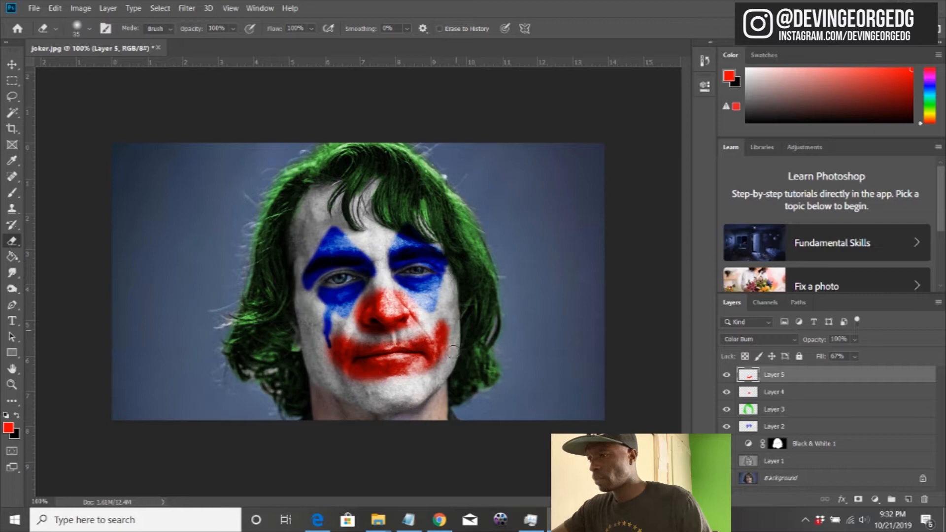
mouse_move(335, 373)
mouse_down()
mouse_move(323, 352)
mouse_move(352, 337)
mouse_up()
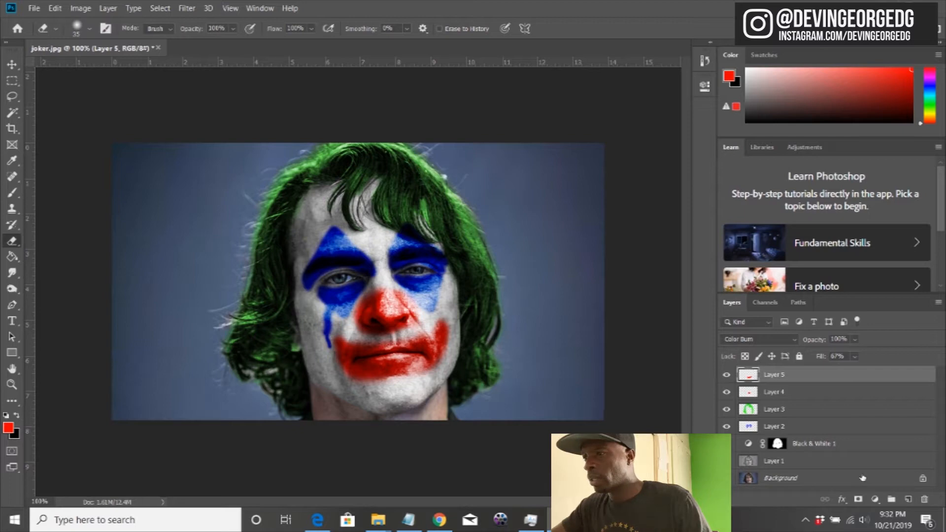
Step: Apply a Hue/Saturation adjustment to the smile on Layer 5 with hue +3 and saturation -22
click(874, 499)
click(106, 10)
click(80, 8)
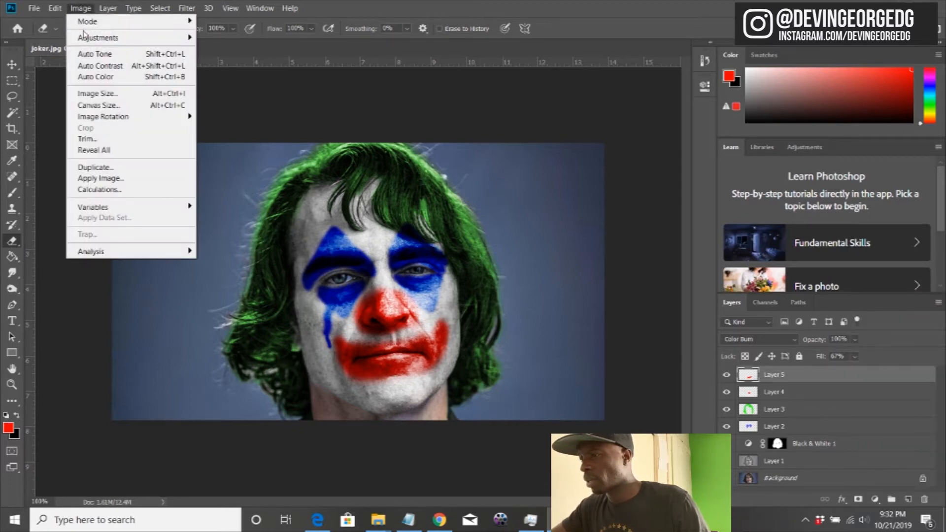
mouse_move(96, 37)
click(232, 100)
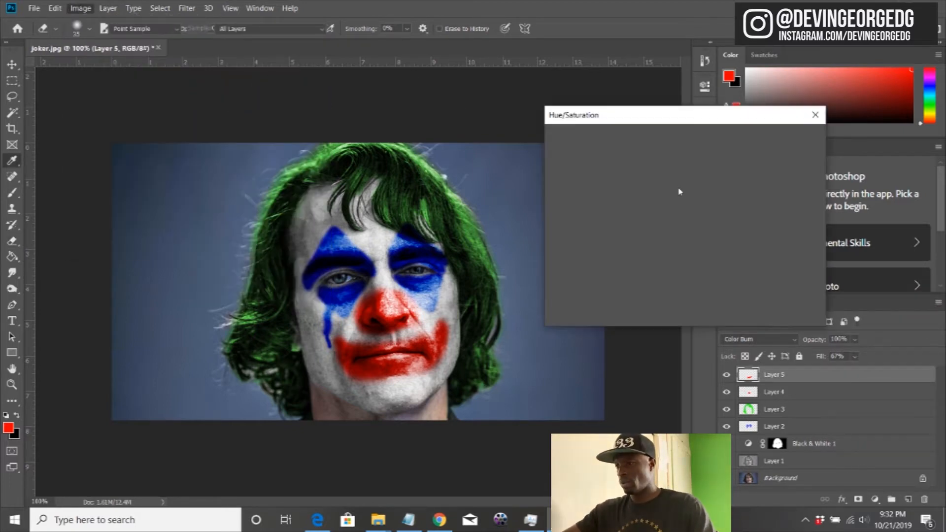
drag(656, 203, 642, 235)
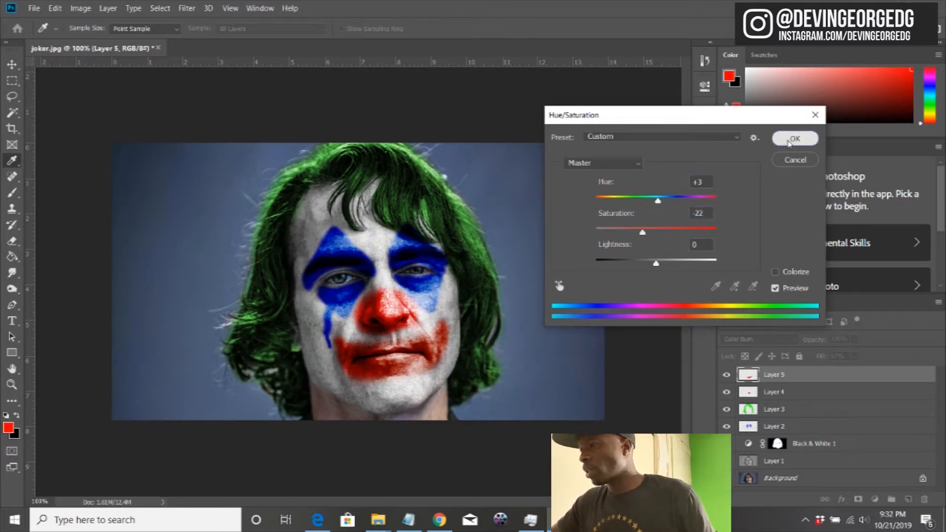
click(794, 138)
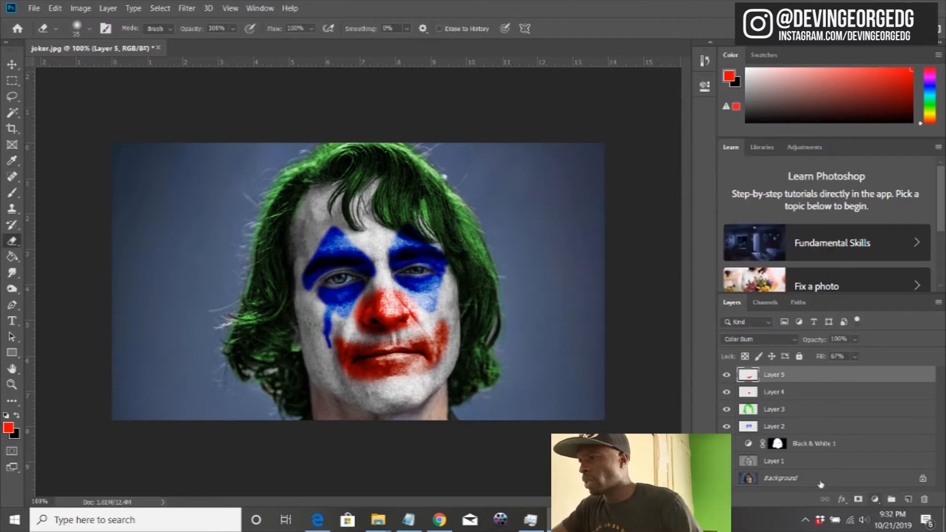
Step: Paint black over both eyebrows with a size 35 brush on a new layer directly above Layer 2
click(775, 428)
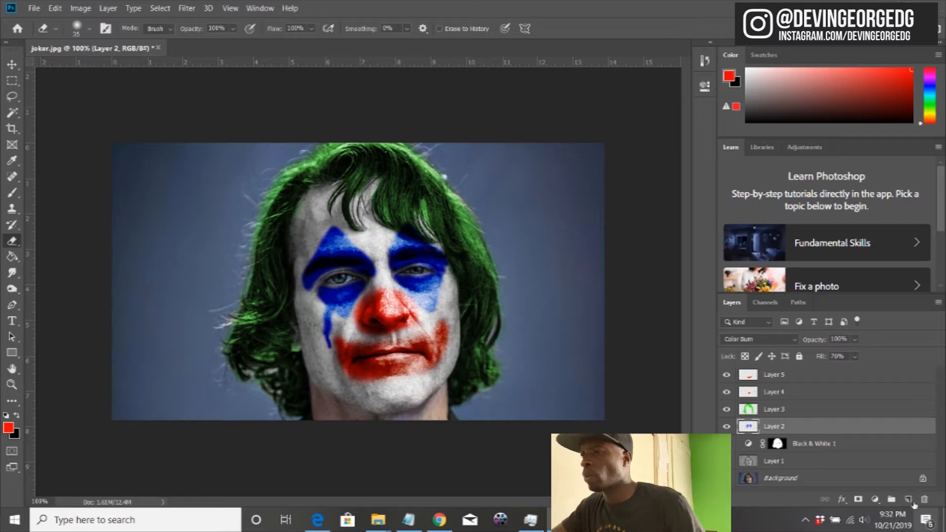
click(908, 499)
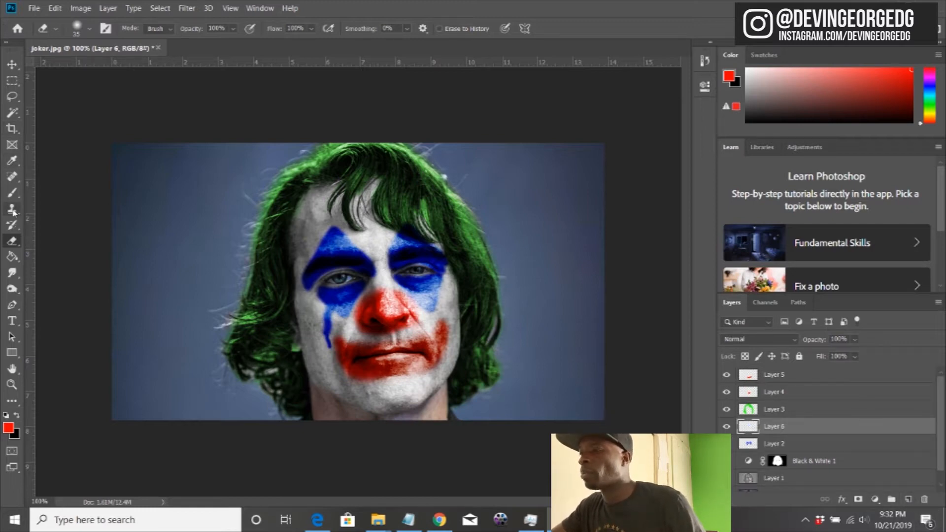
click(12, 192)
click(17, 415)
key(bracketleft)
key(bracketleft)
key(bracketleft)
key(bracketleft)
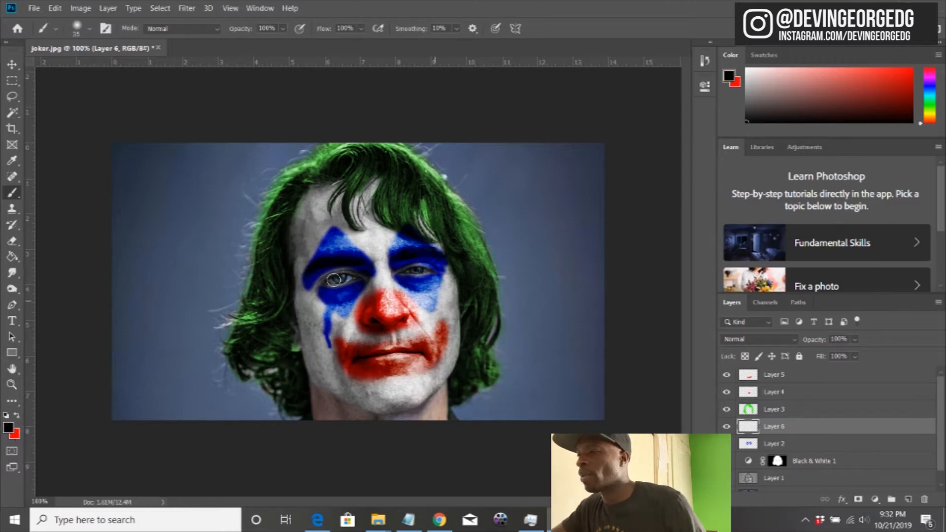
mouse_move(311, 274)
mouse_down()
mouse_move(368, 271)
mouse_move(335, 261)
mouse_move(310, 278)
mouse_move(413, 257)
mouse_move(445, 265)
mouse_move(404, 259)
mouse_move(441, 269)
mouse_up()
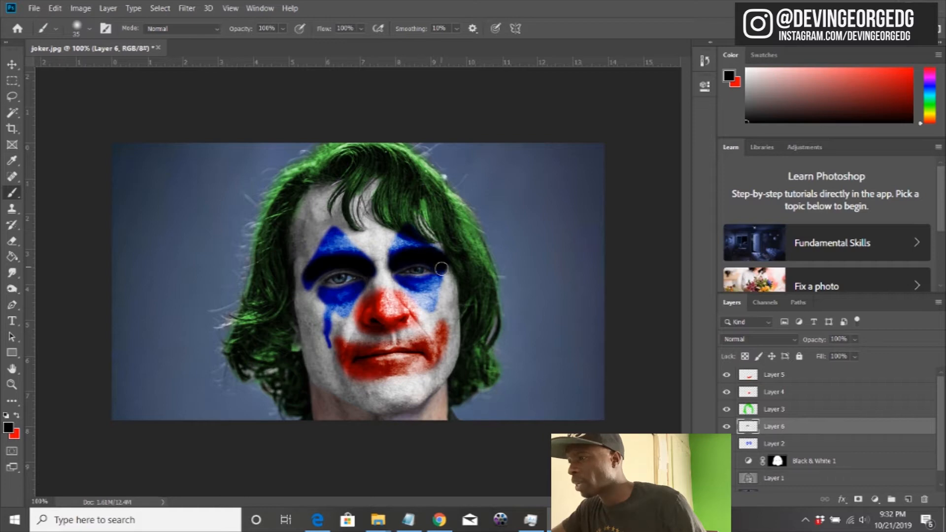
Step: Set the black eyebrow layer to Color Burn blend mode with 18% fill
click(779, 341)
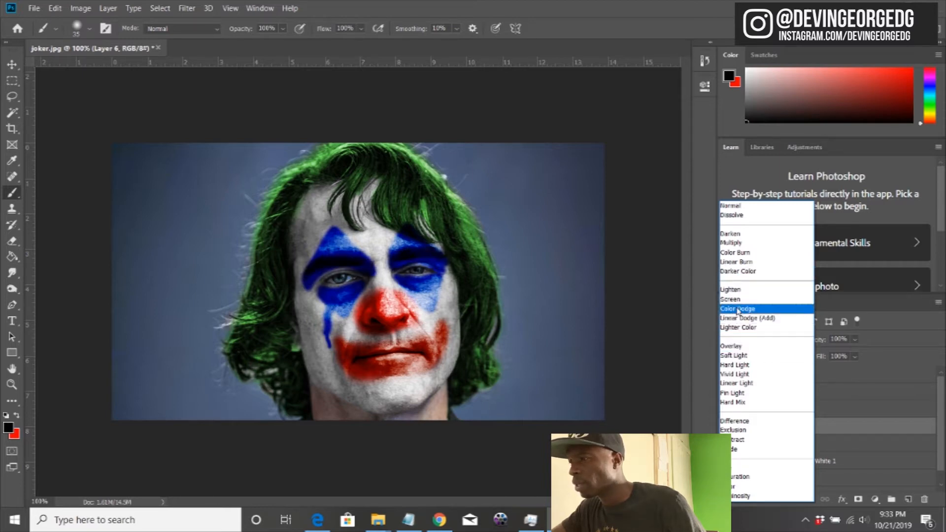
click(729, 255)
mouse_move(821, 357)
mouse_down()
mouse_move(762, 363)
mouse_move(771, 363)
mouse_up()
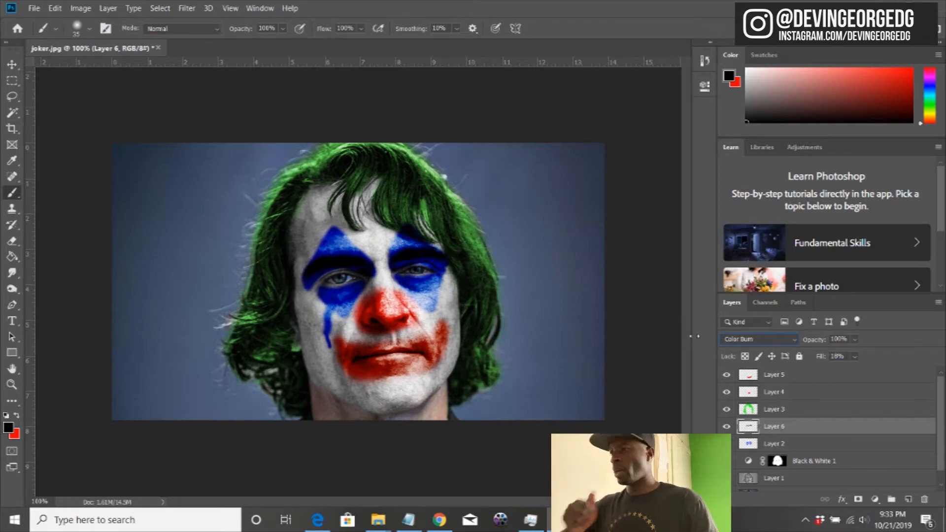
Step: Paint a red arched brow on the forehead above the left-hand blue eye makeup, using a size 15 brush on a new layer above Layer 5
click(778, 379)
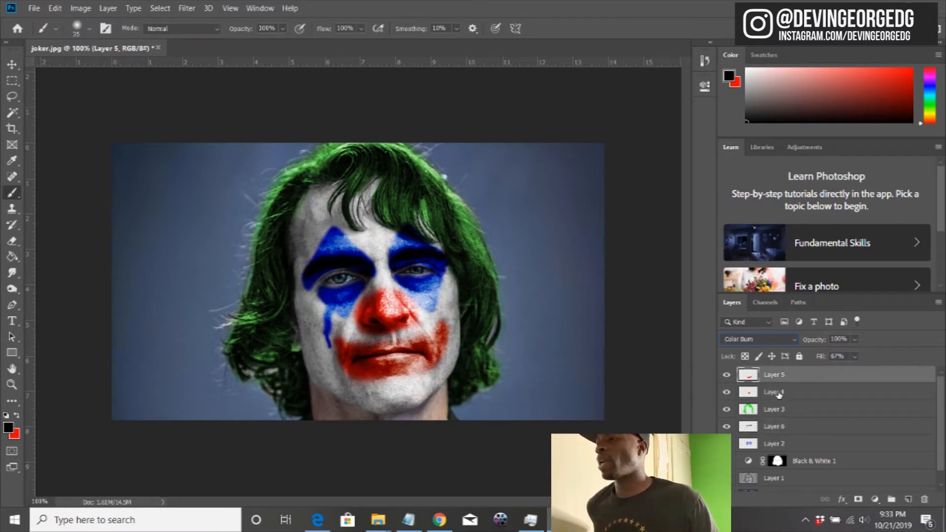
click(908, 499)
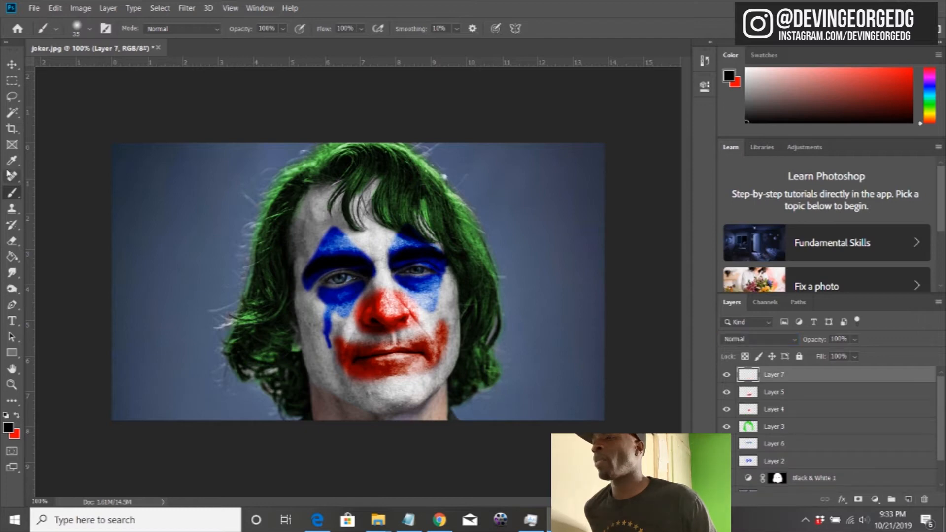
click(16, 416)
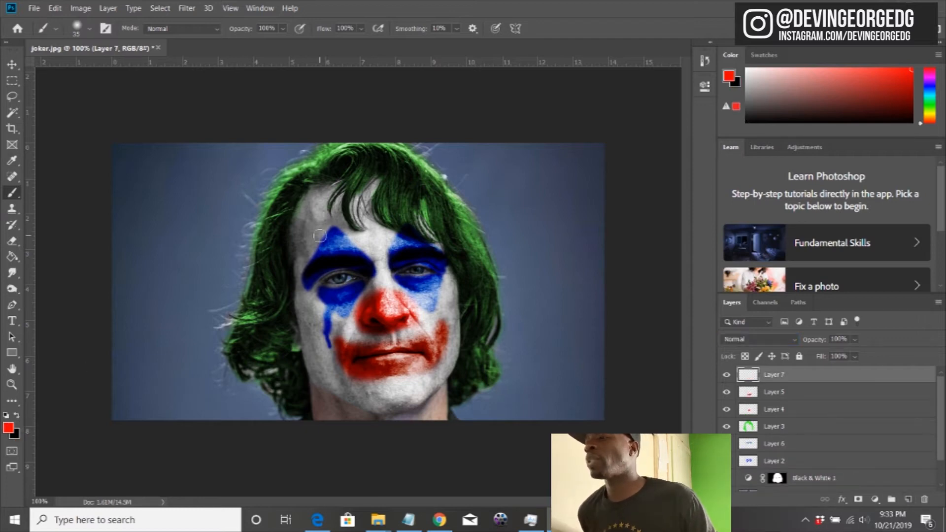
key(bracketleft)
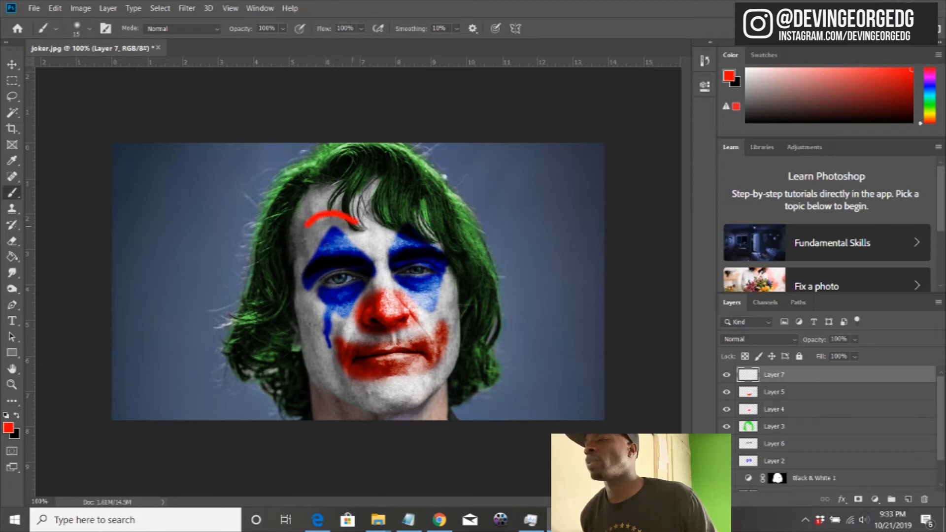
Step: Set the red brow layer to Color Burn blend mode with 91% fill
click(788, 340)
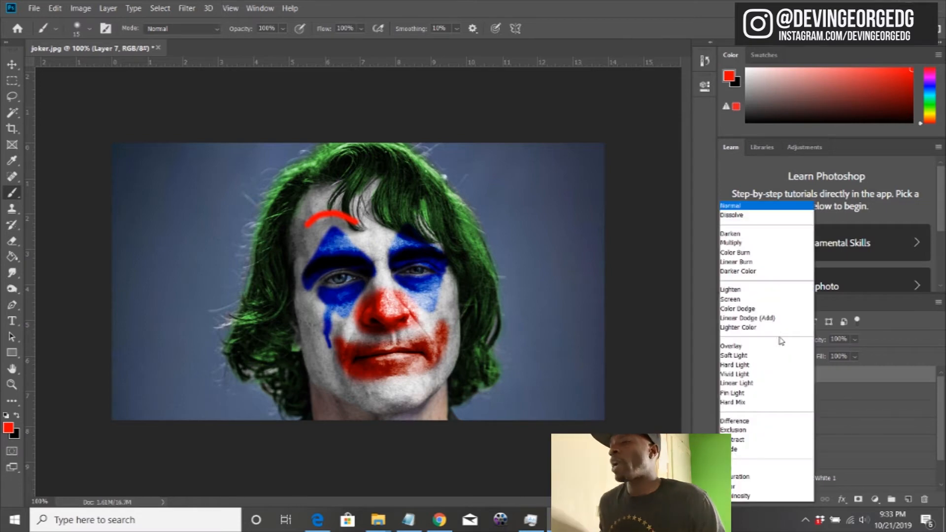
click(746, 254)
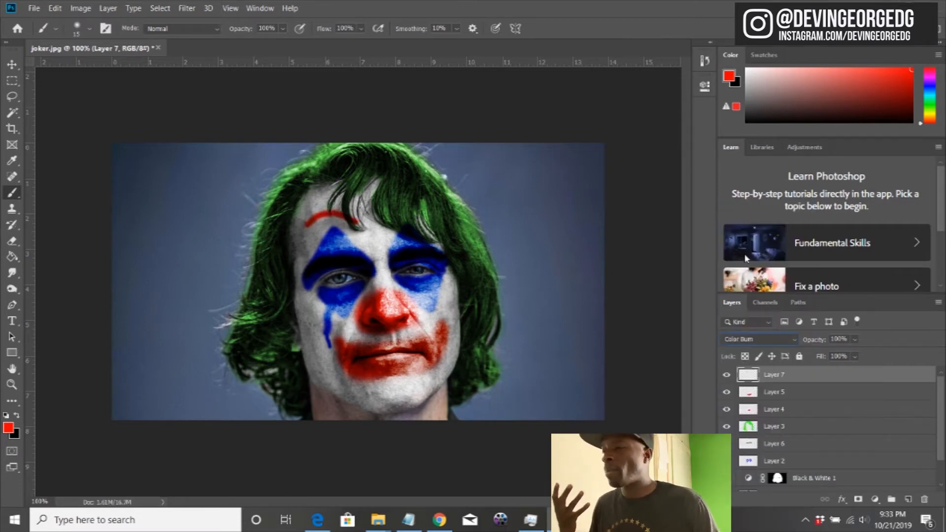
mouse_move(821, 356)
mouse_down()
mouse_move(765, 357)
mouse_move(804, 349)
mouse_up()
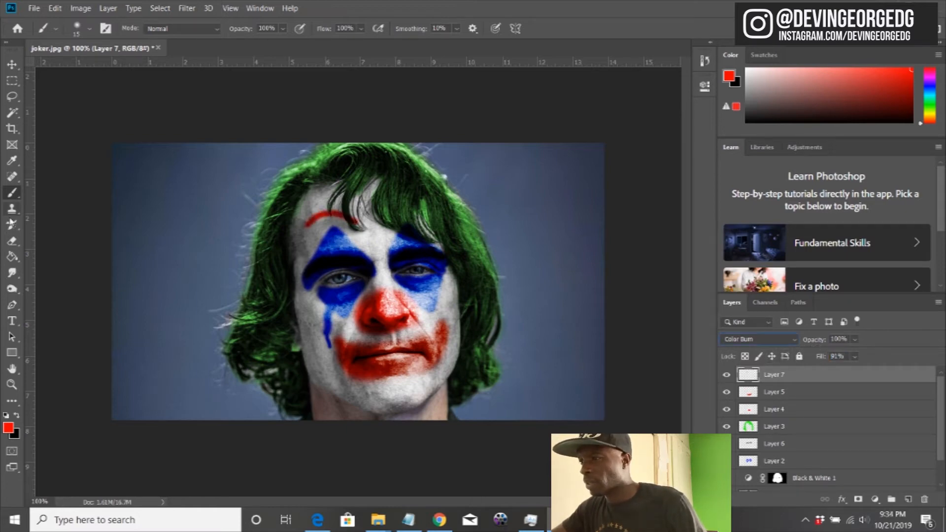
click(11, 240)
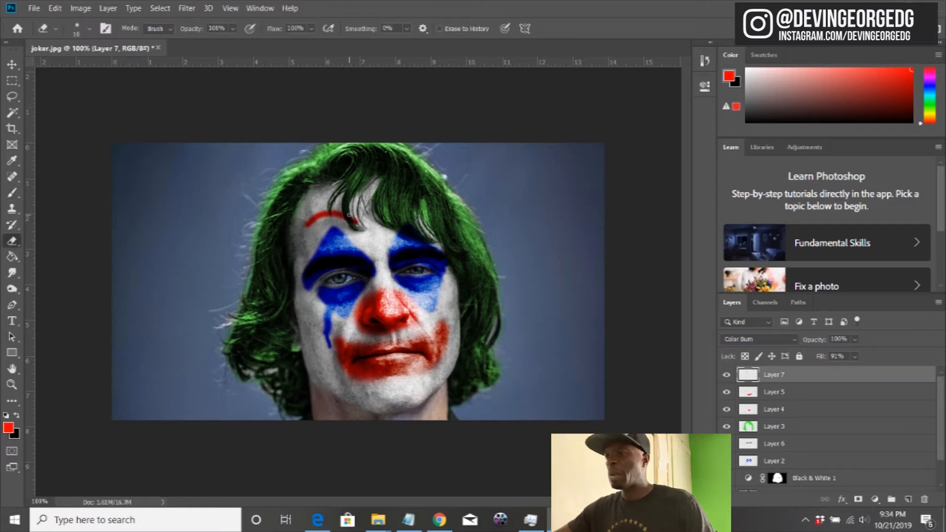
click(12, 96)
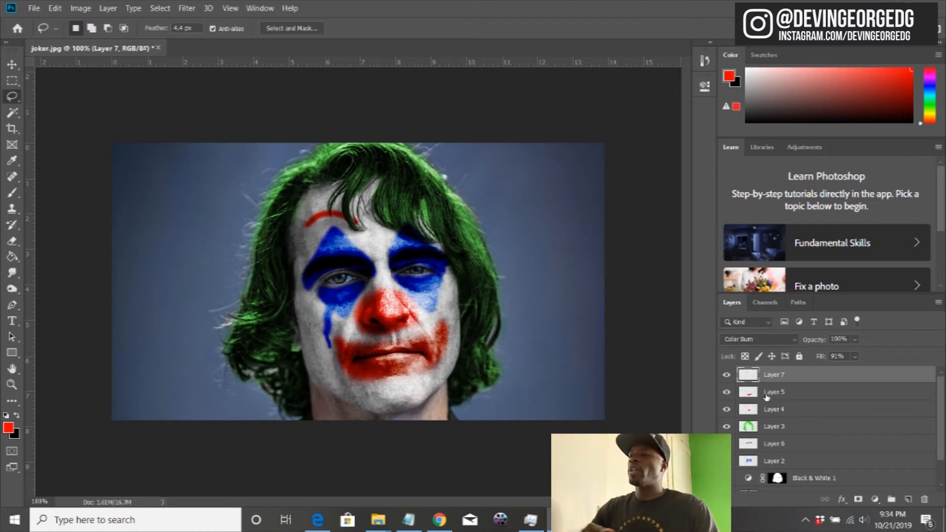
Step: Stamp all visible layers into a new merged layer on top and open the Camera Raw Filter for it
key(ctrl+shift+alt+e)
click(187, 8)
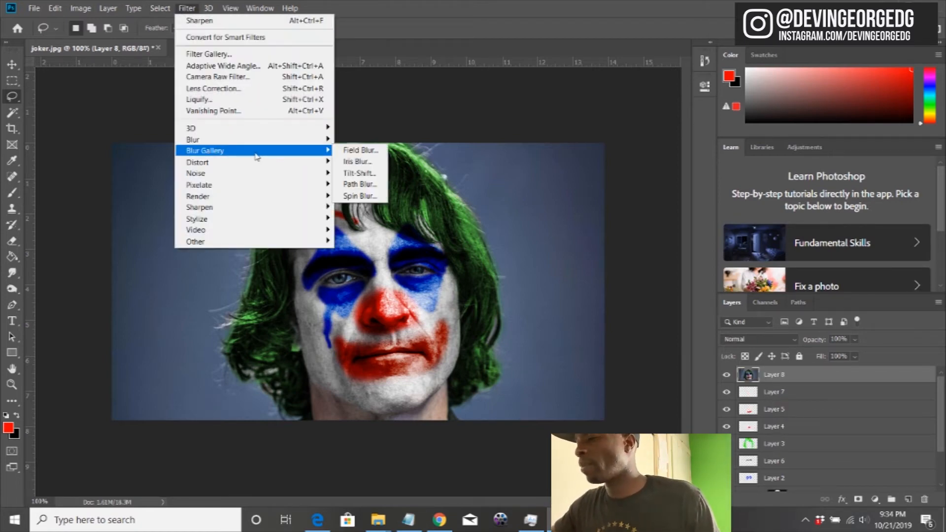
click(211, 76)
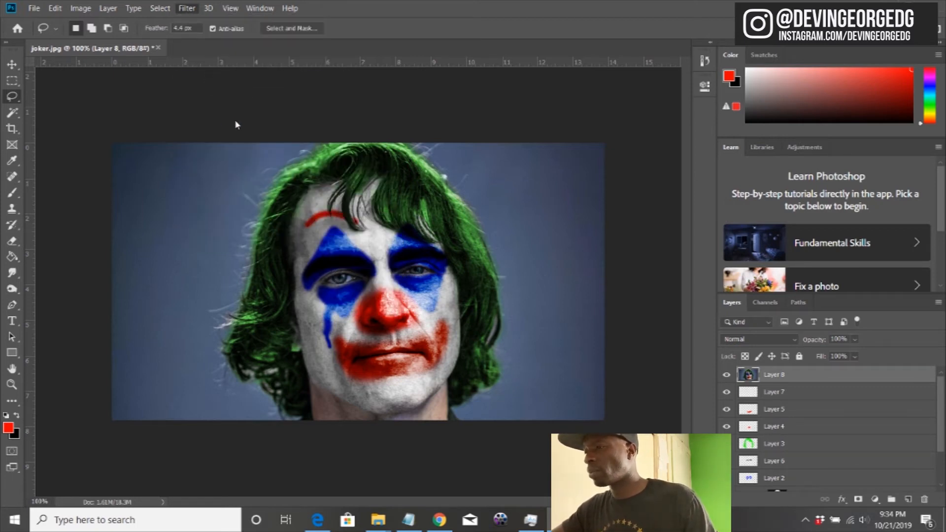